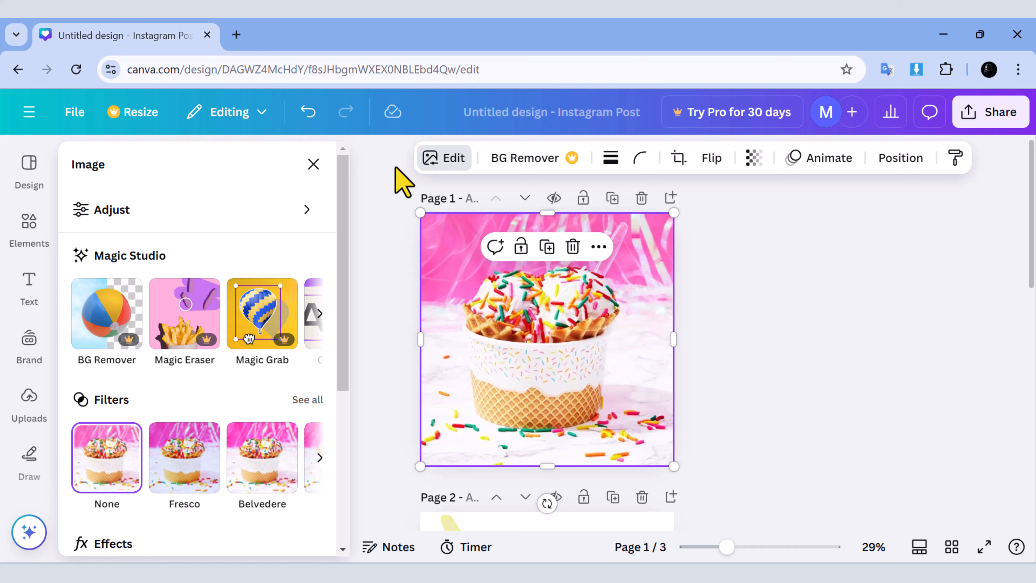
# - Open the Adjust settings for the ice cream photo on page 1
pyautogui.click(313, 164)
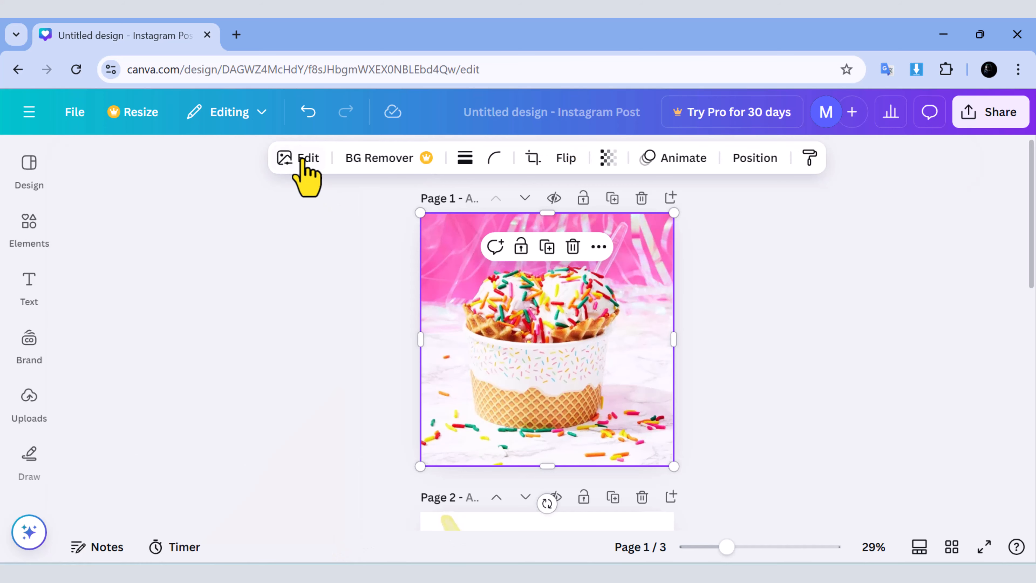
pyautogui.click(300, 161)
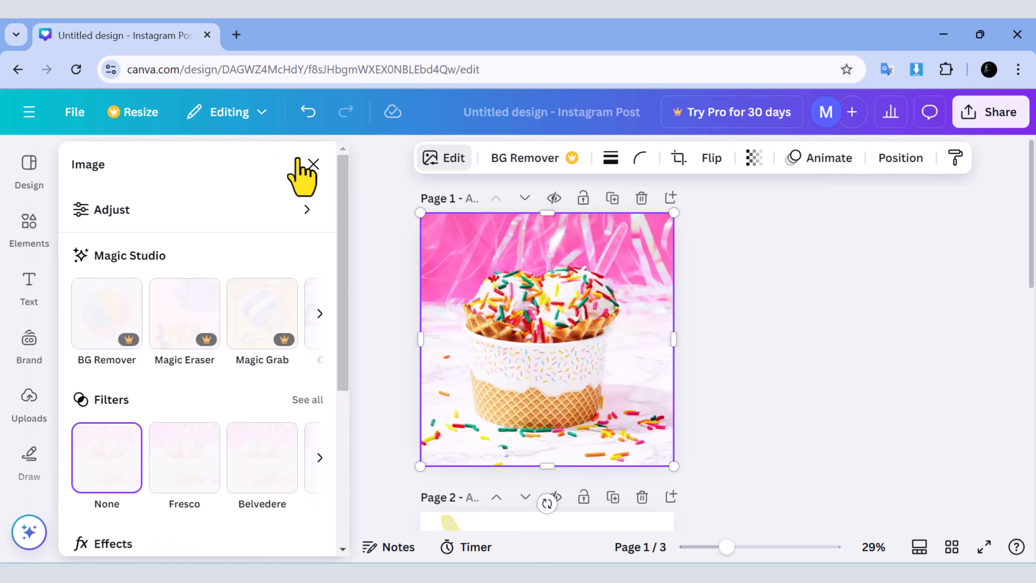
pyautogui.click(215, 233)
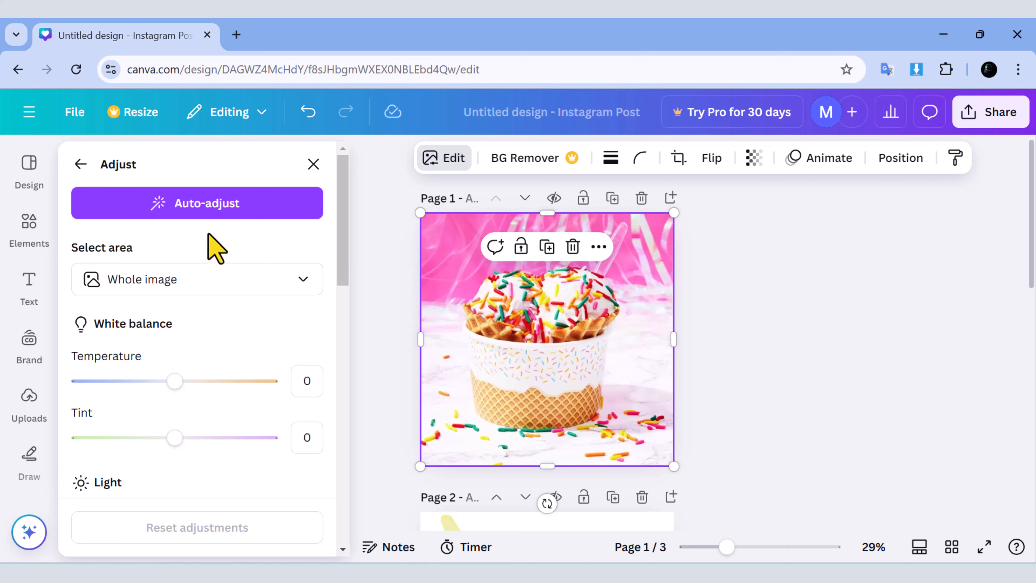
# - Try auto-adjusting the photo's colors with the intensity set to -29, and undo the auto-adjustment
pyautogui.click(208, 219)
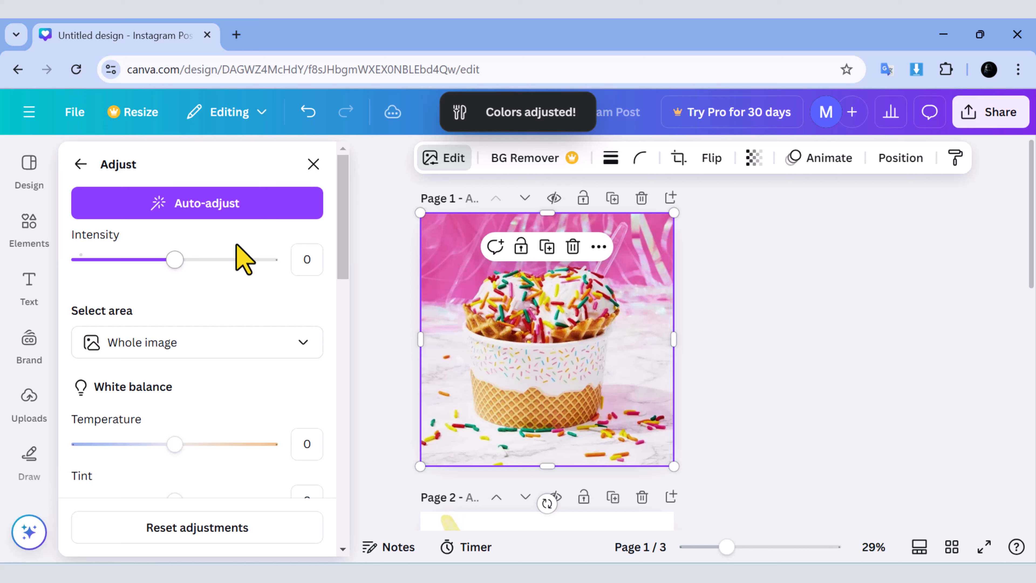
pyautogui.scroll(-5, 244, 325)
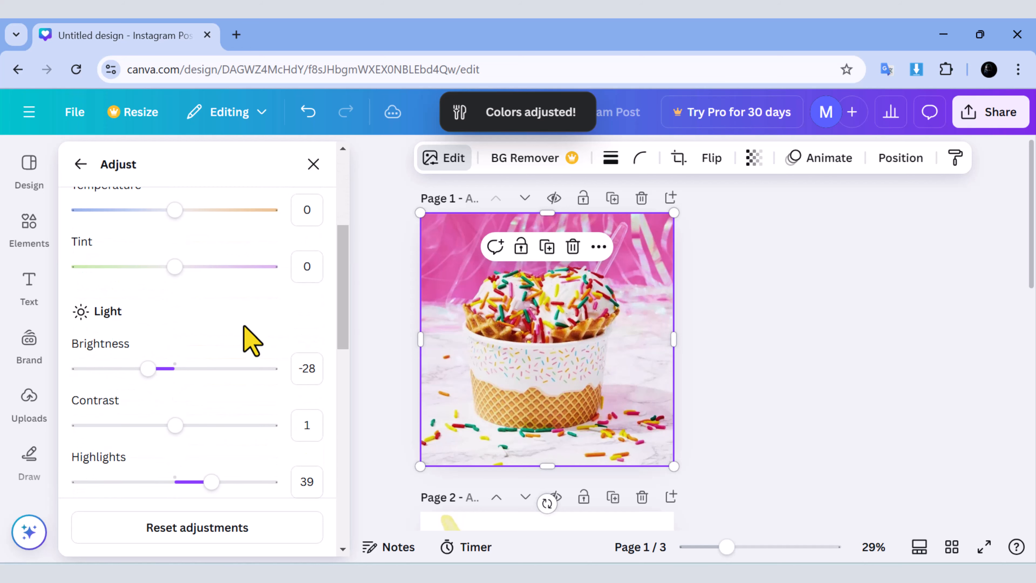
pyautogui.scroll(5, 244, 330)
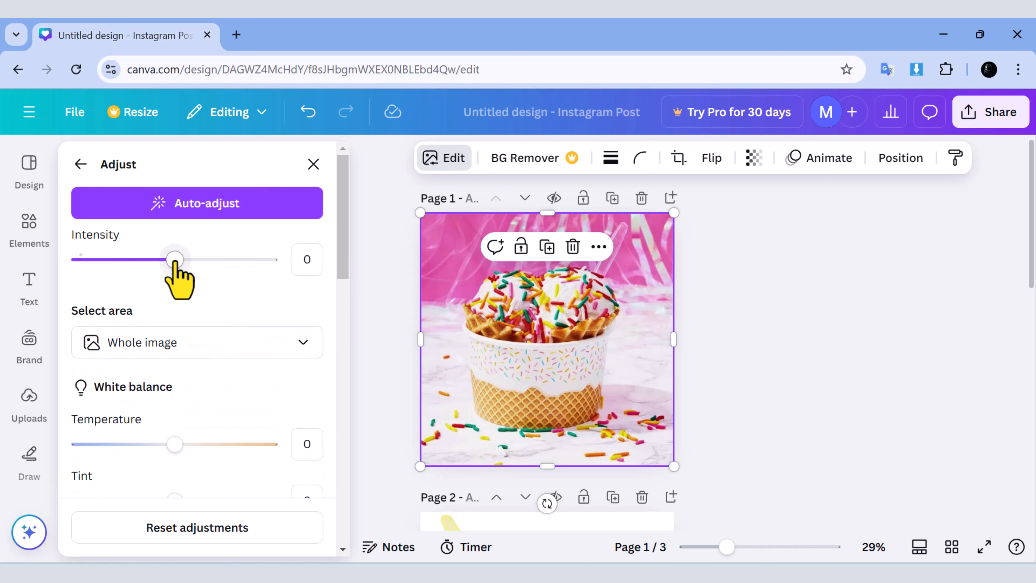
pyautogui.moveTo(174, 260); pyautogui.dragTo(146, 261)
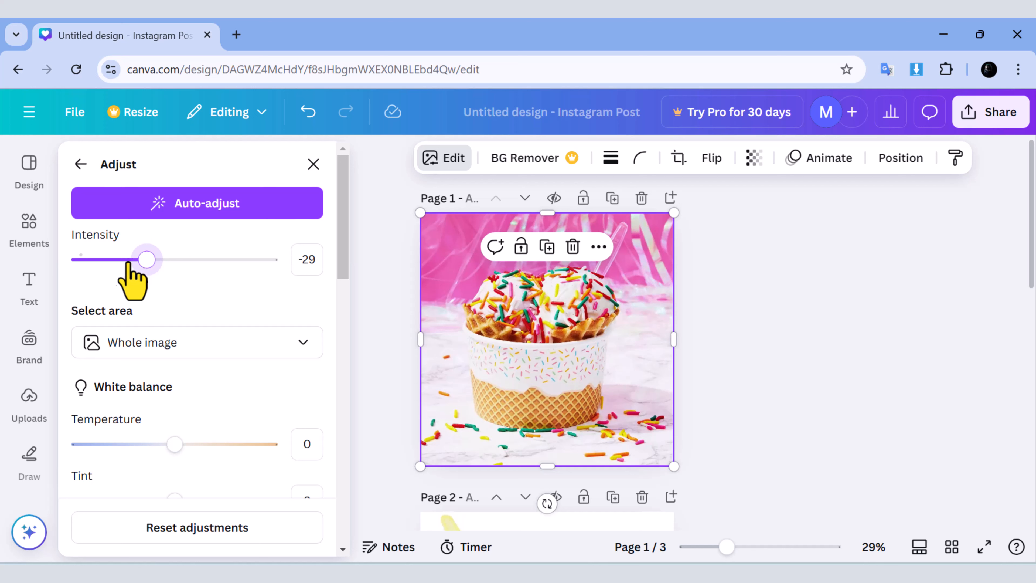
pyautogui.scroll(-7, 216, 308)
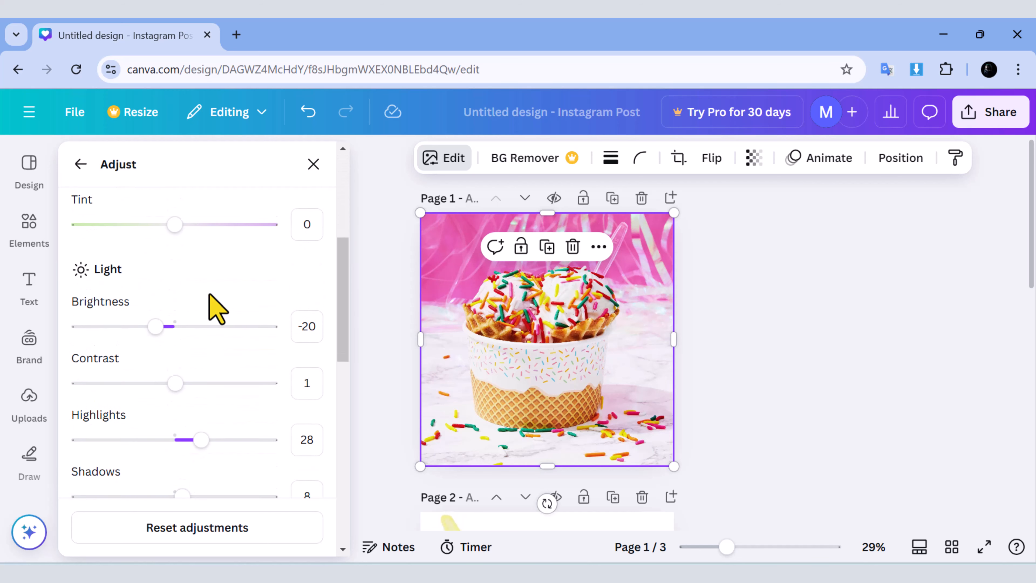
pyautogui.scroll(6, 216, 308)
pyautogui.scroll(1, 216, 308)
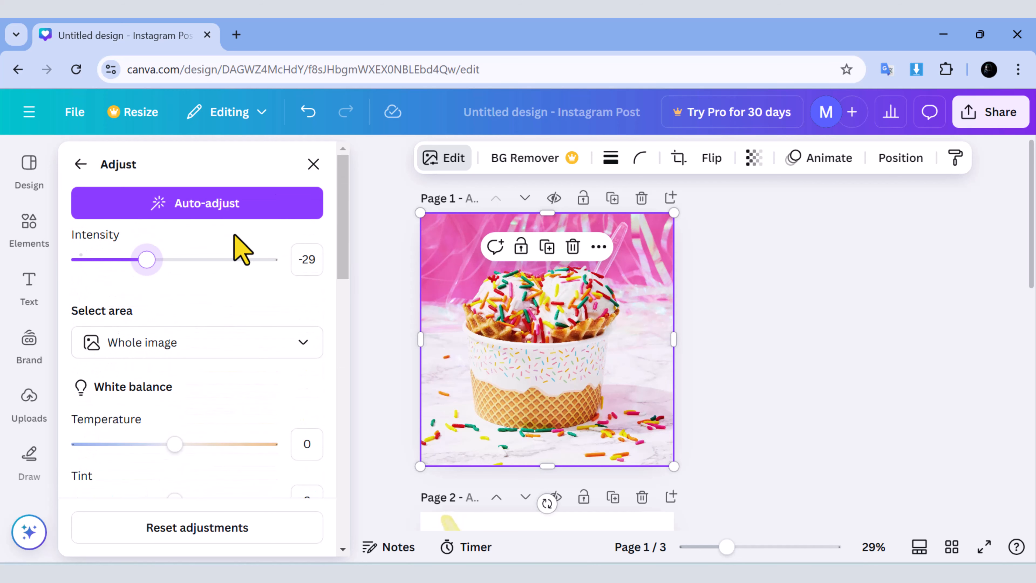
pyautogui.click(308, 122)
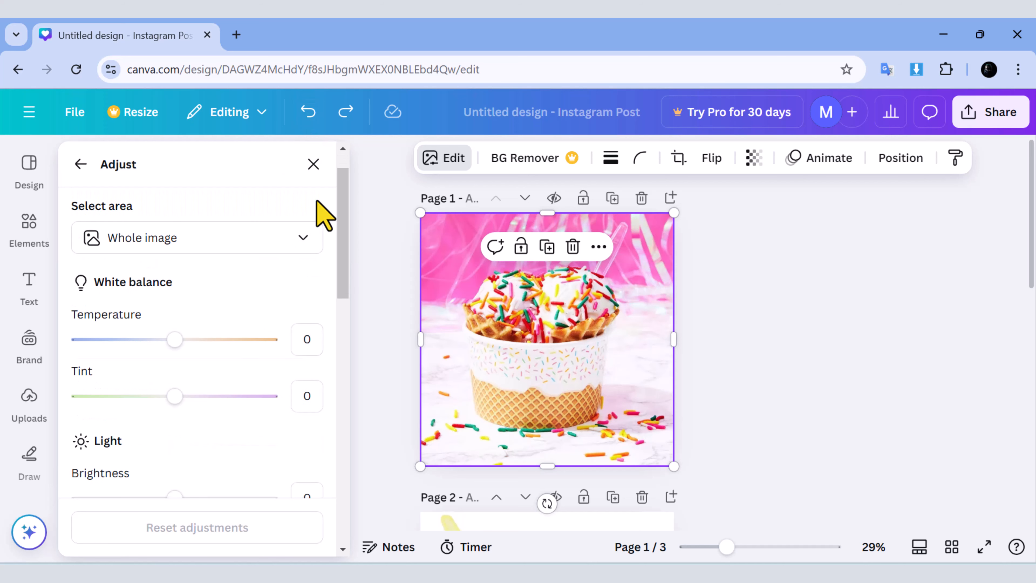
# - Examine the area options and the white balance, light and color adjustments available for the whole image
pyautogui.click(265, 241)
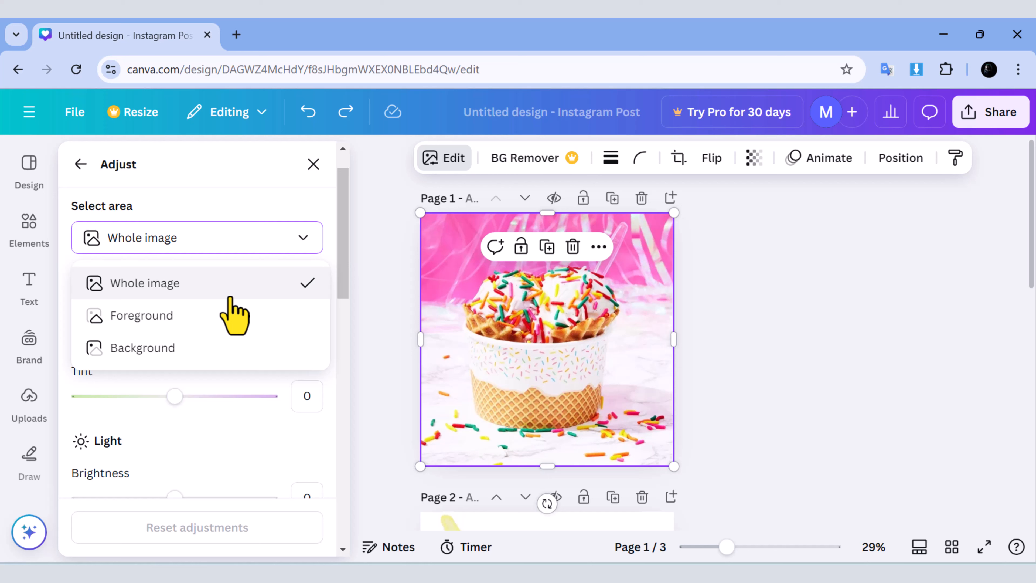
pyautogui.click(216, 292)
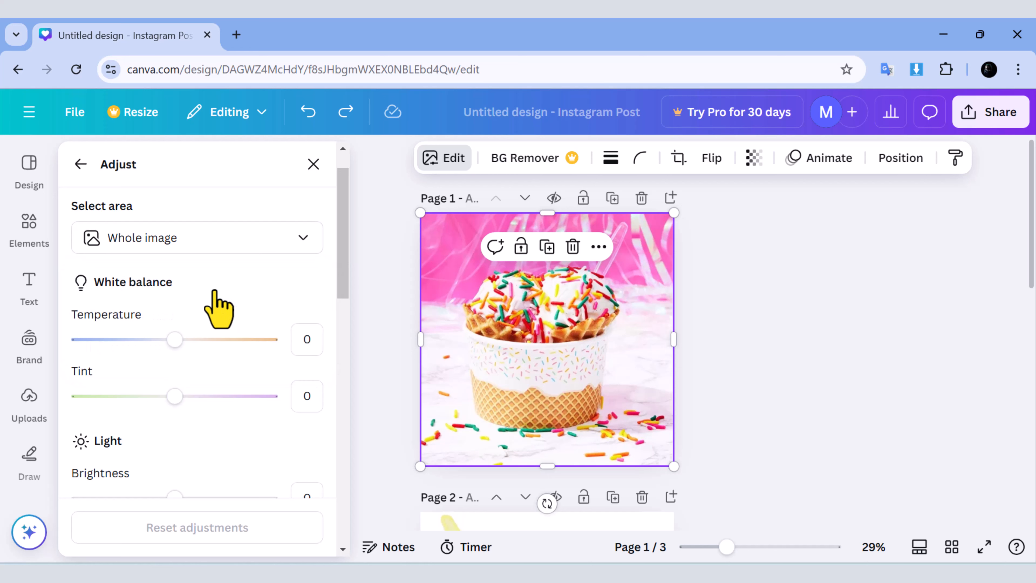
pyautogui.scroll(-2, 216, 291)
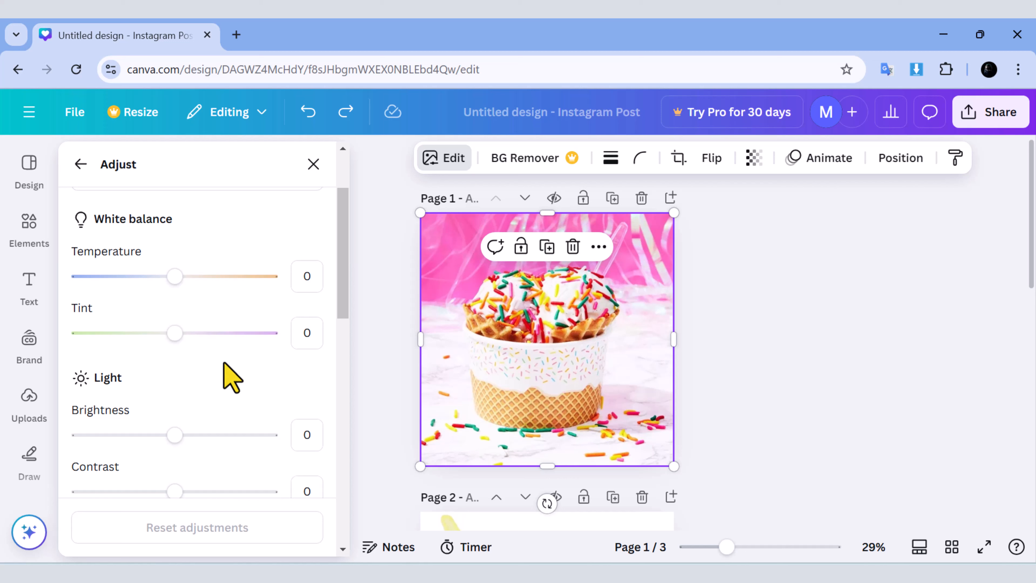
pyautogui.scroll(-3, 232, 412)
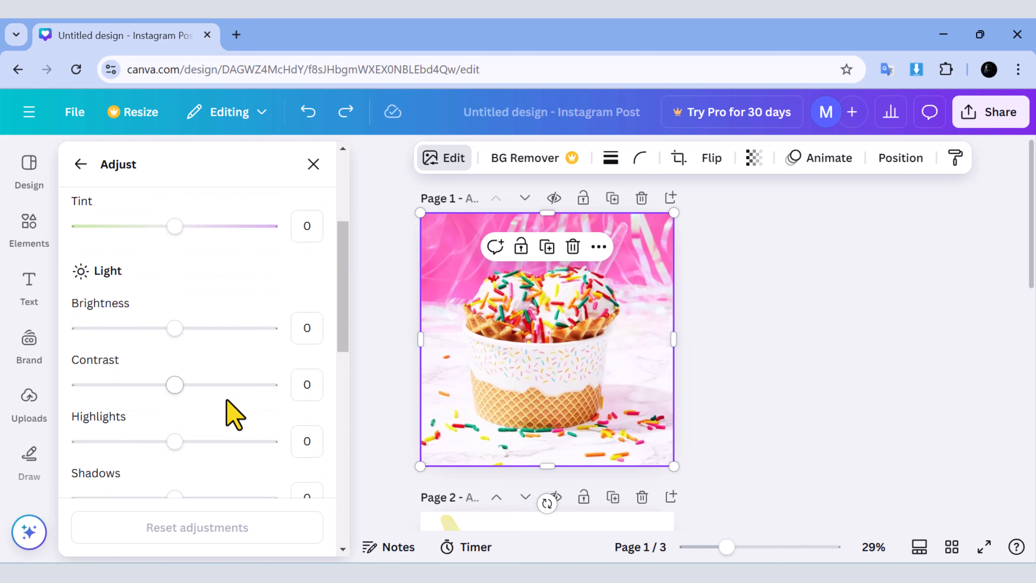
pyautogui.scroll(-2, 233, 413)
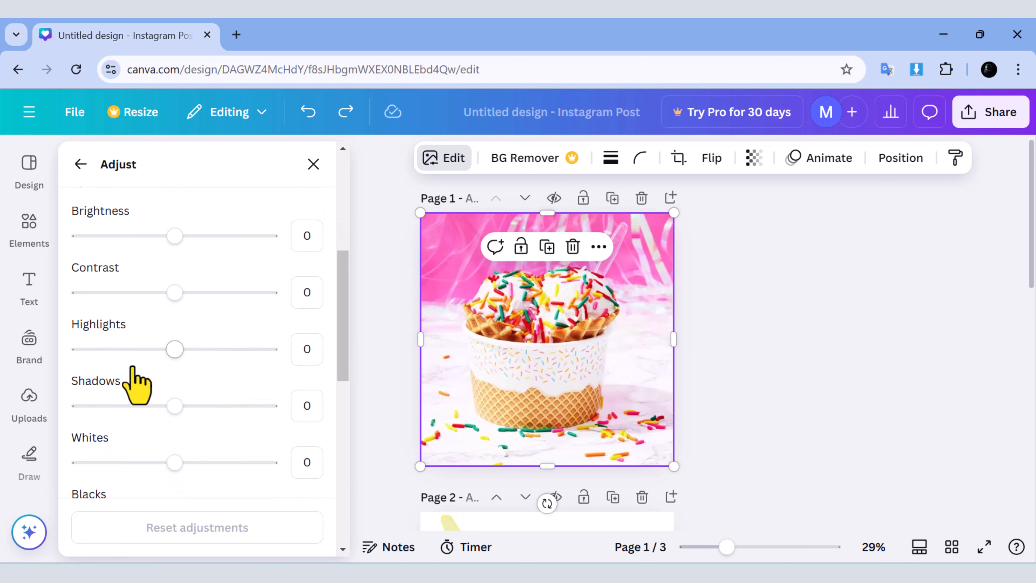
pyautogui.scroll(-5, 216, 410)
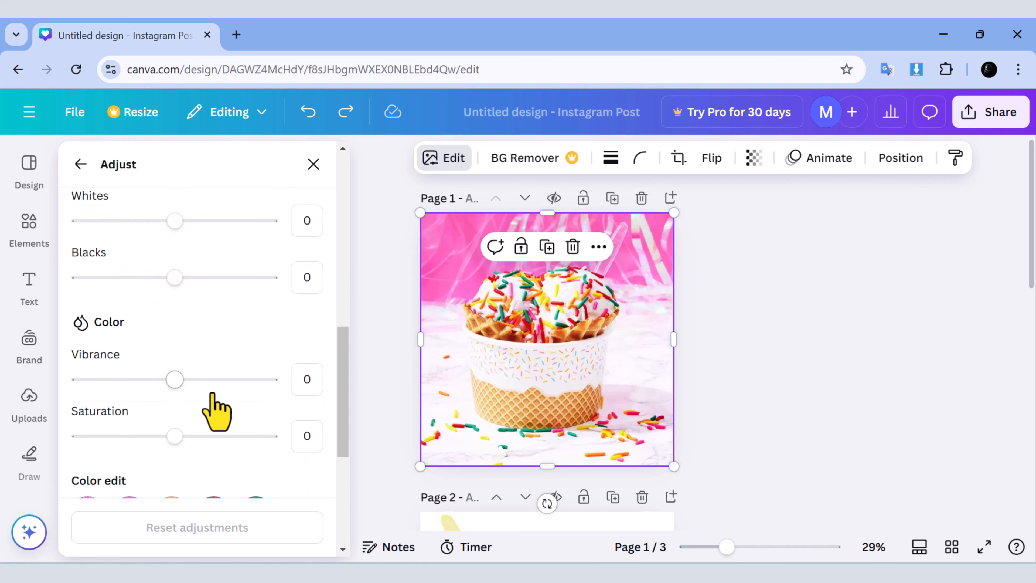
pyautogui.scroll(10, 215, 411)
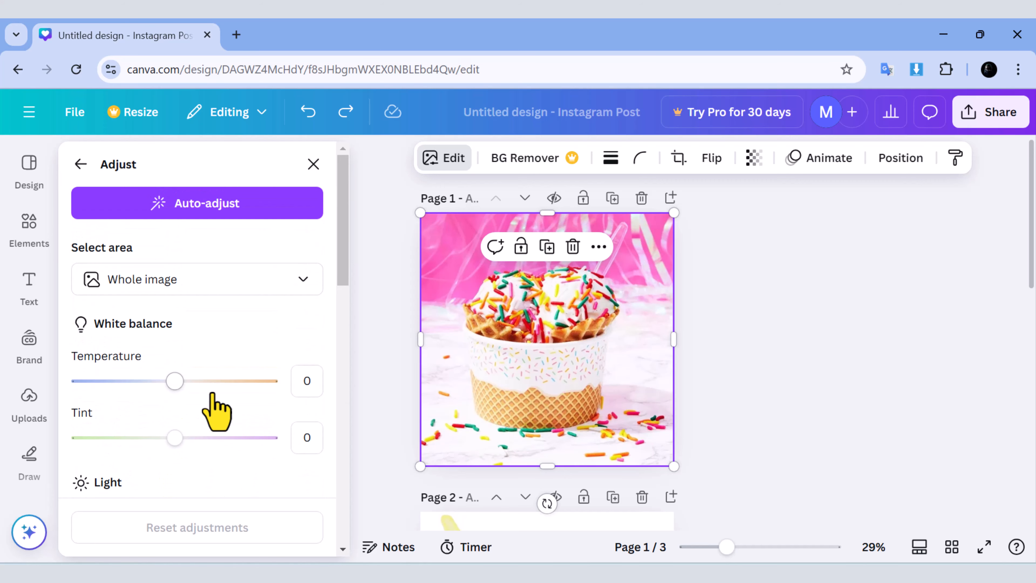
# - Set the adjustment area to Foreground and look through its available adjustments
pyautogui.click(198, 286)
pyautogui.click(196, 356)
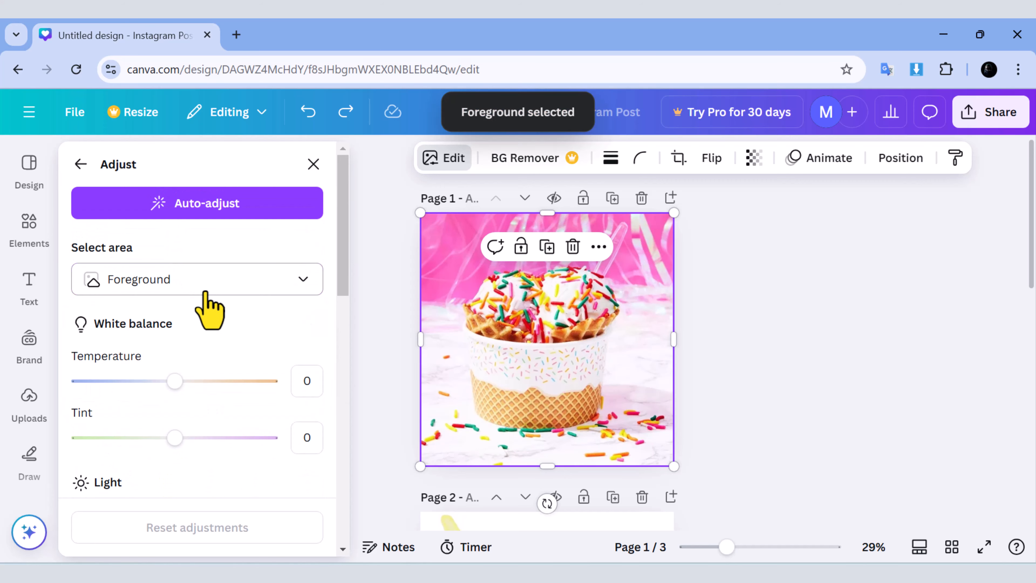
pyautogui.scroll(-5, 215, 331)
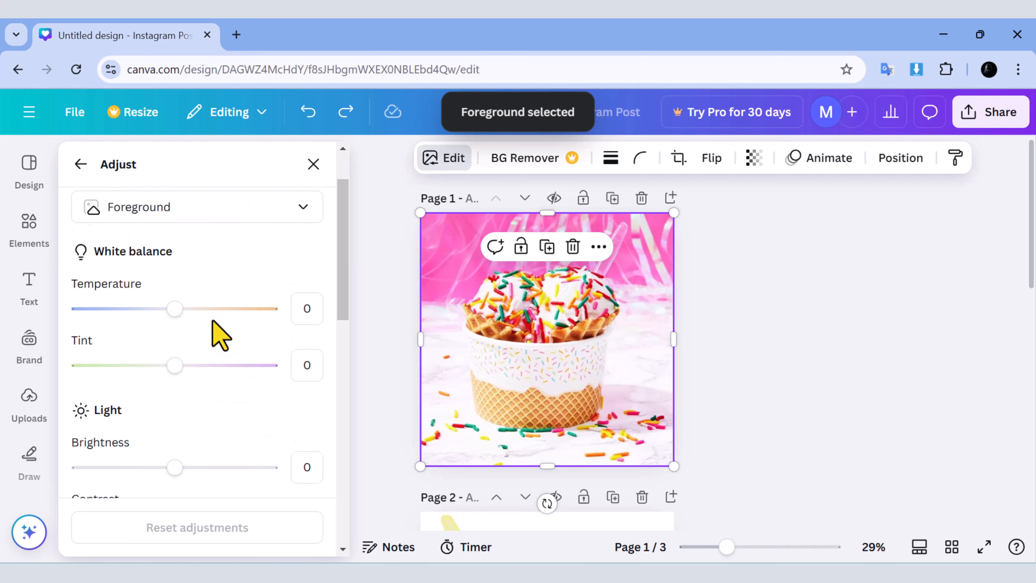
pyautogui.scroll(-4, 214, 333)
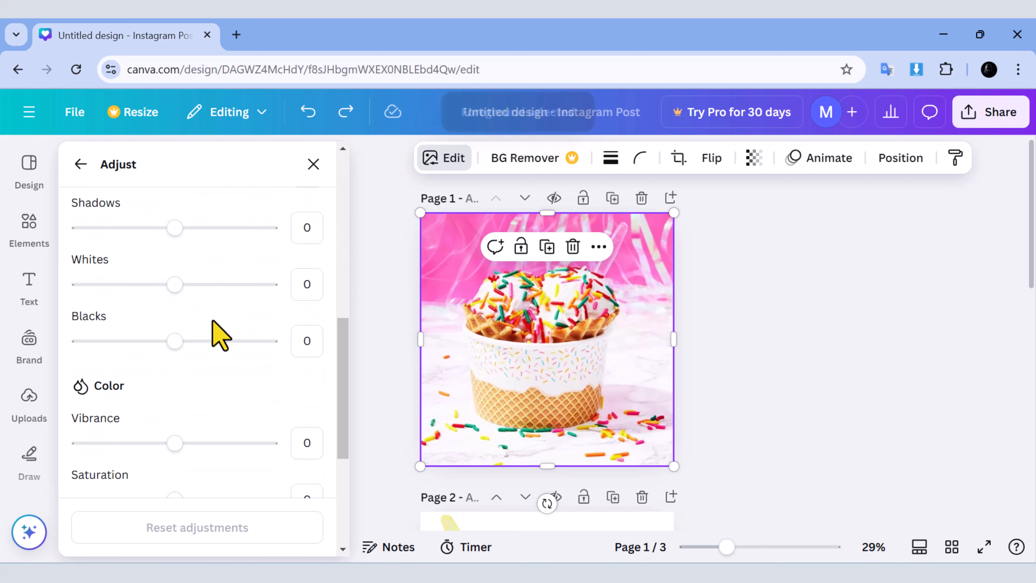
pyautogui.scroll(8, 213, 331)
# - Switch the adjustment area to Background, look through its adjustments, and return the area to Whole image
pyautogui.click(167, 287)
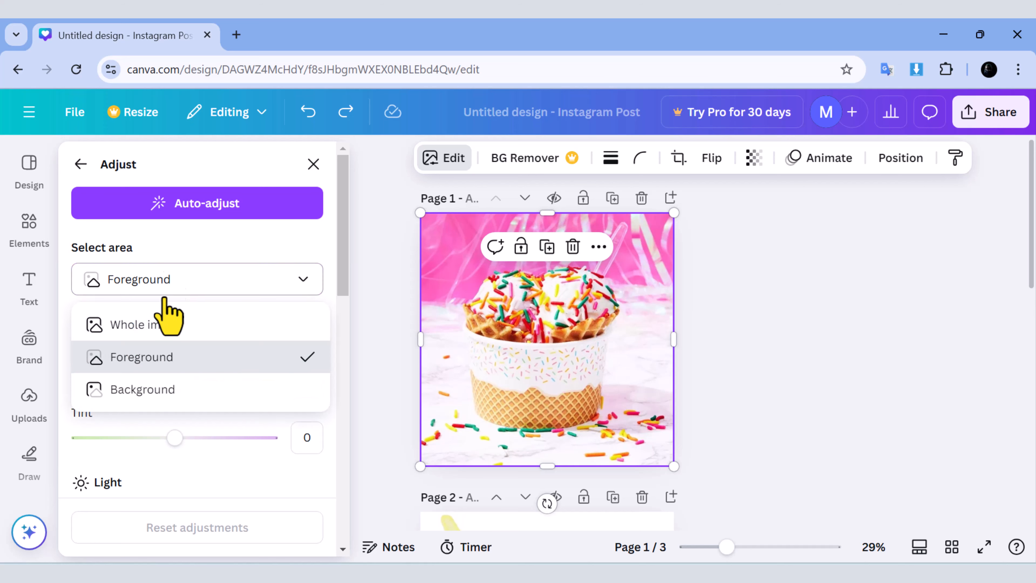
pyautogui.click(146, 390)
pyautogui.scroll(-8, 206, 379)
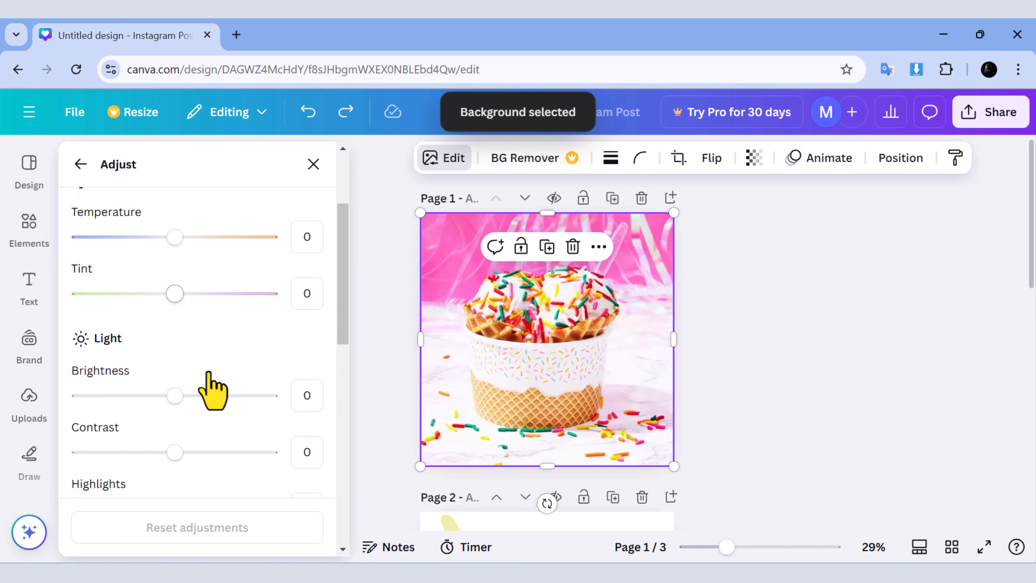
pyautogui.scroll(8, 212, 390)
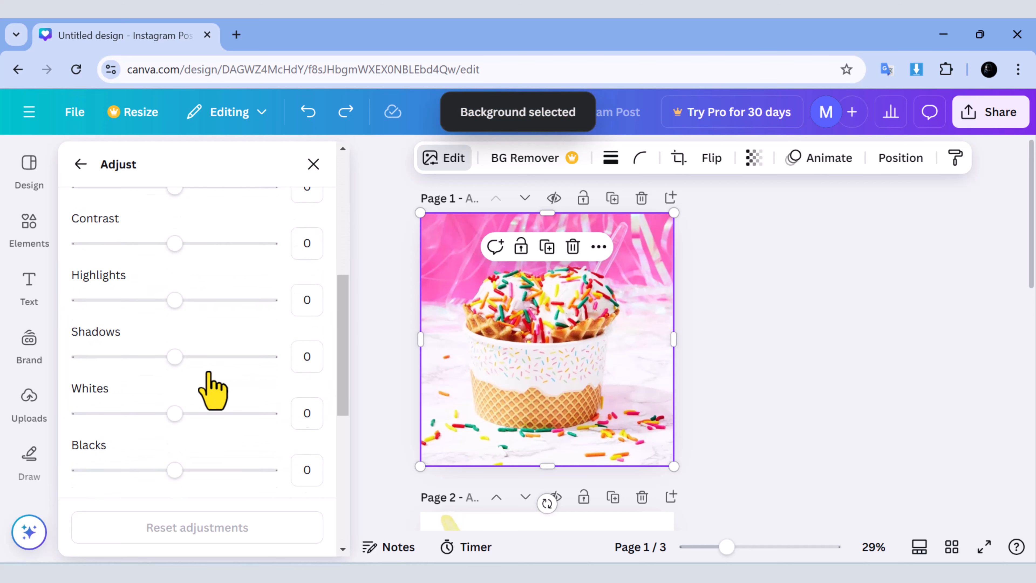
pyautogui.click(171, 286)
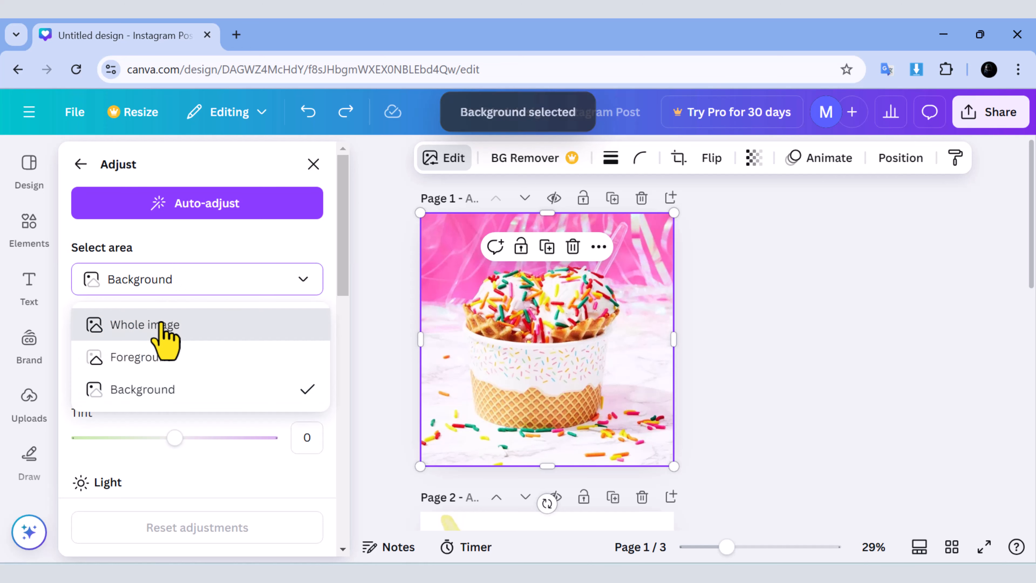
pyautogui.click(167, 325)
# - Try shifting the photo's pink color to hue 44 with Color edit, and undo the hue change
pyautogui.scroll(-3, 165, 330)
pyautogui.scroll(-5, 165, 341)
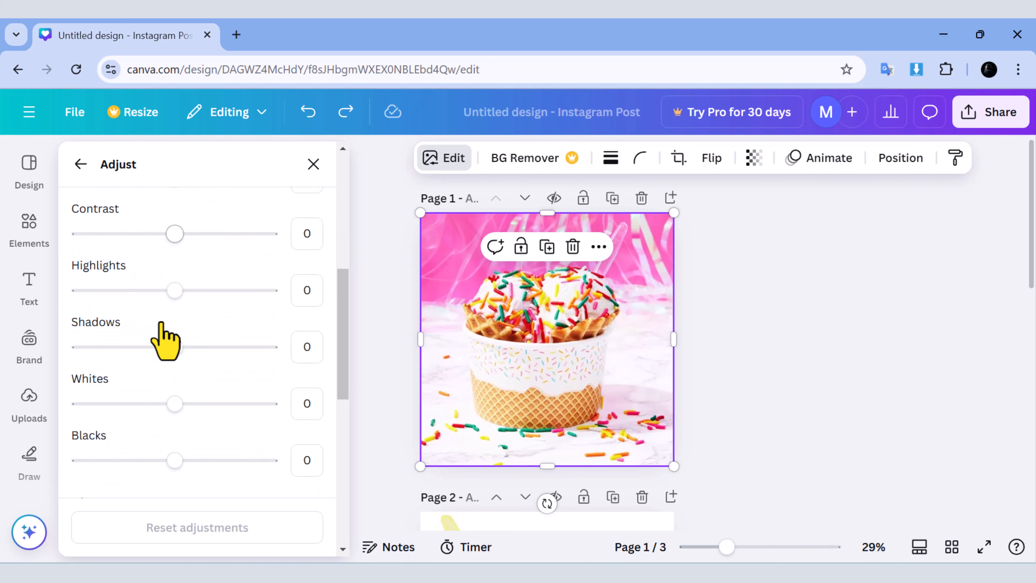
pyautogui.scroll(-8, 141, 404)
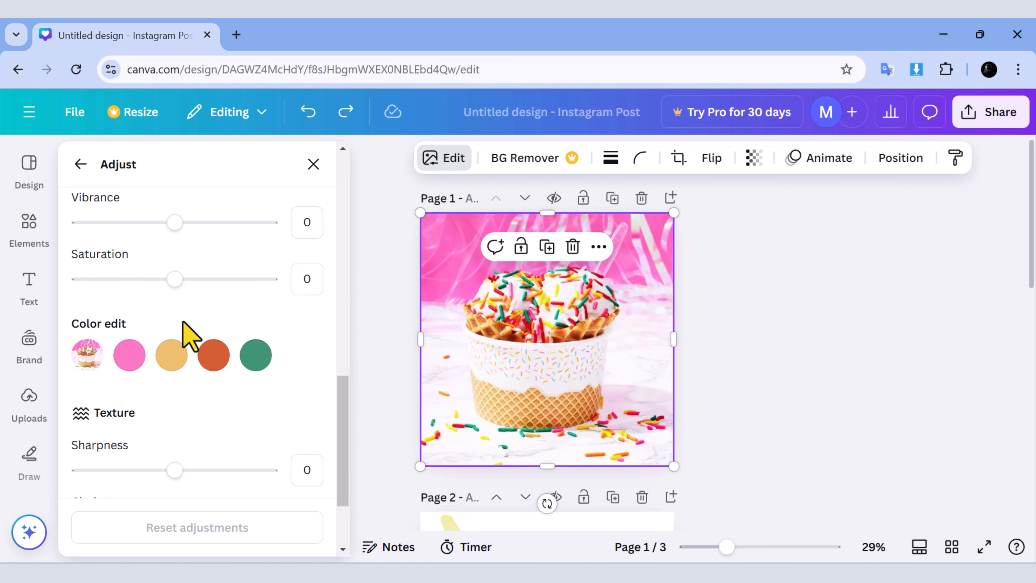
pyautogui.click(127, 354)
pyautogui.scroll(-2, 241, 388)
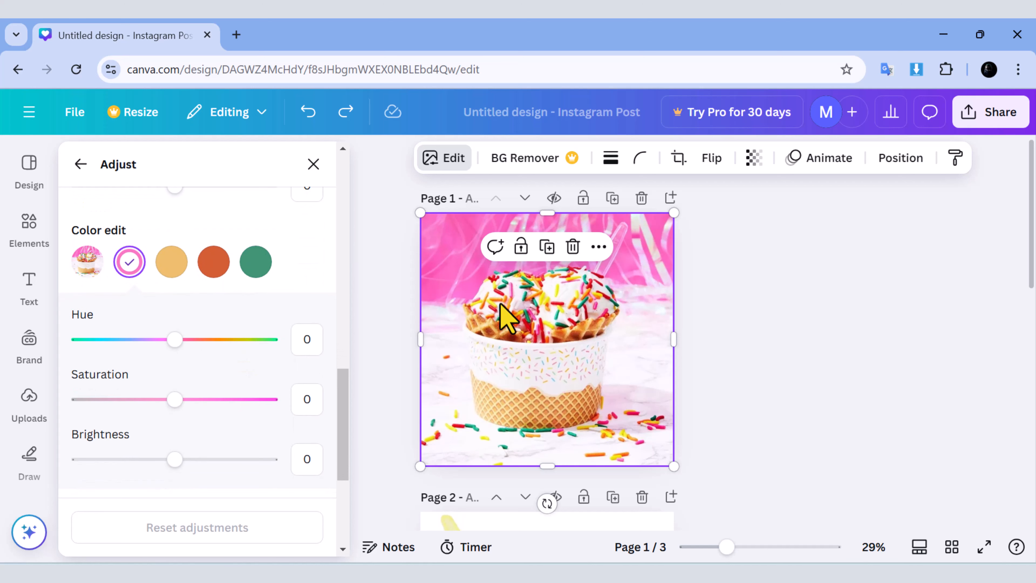
pyautogui.scroll(-1, 224, 383)
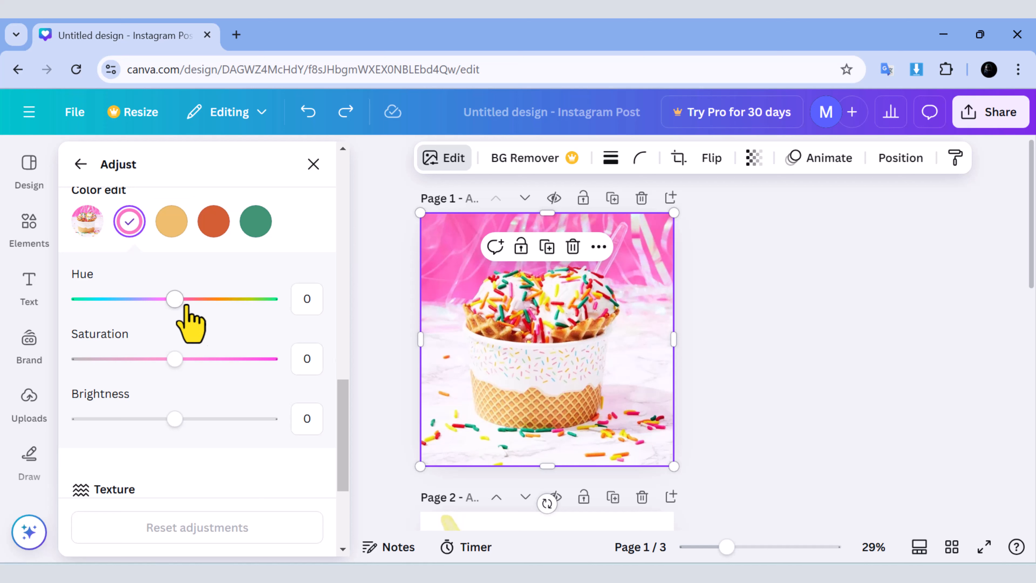
pyautogui.moveTo(177, 300); pyautogui.dragTo(223, 304)
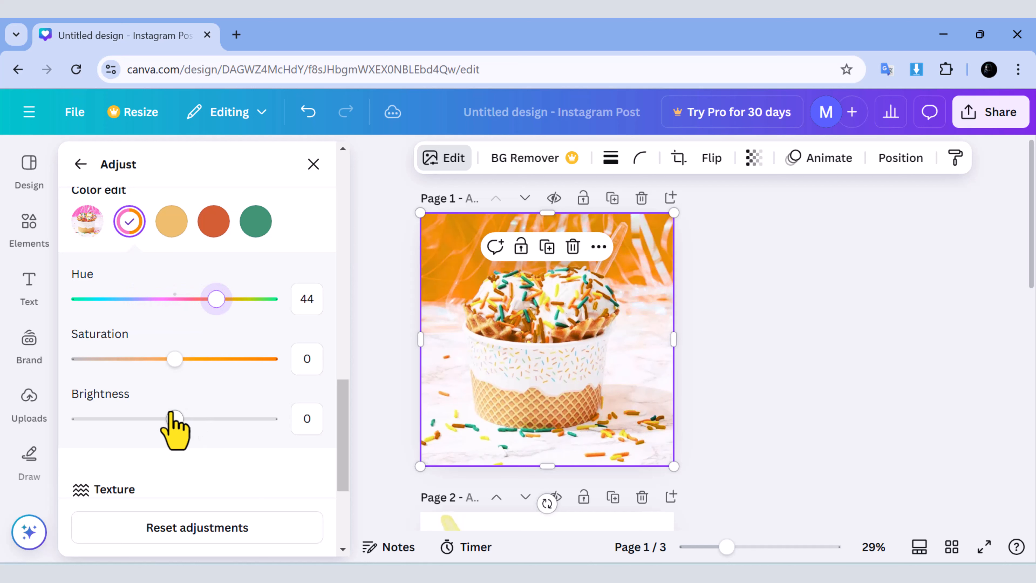
pyautogui.scroll(-1, 212, 372)
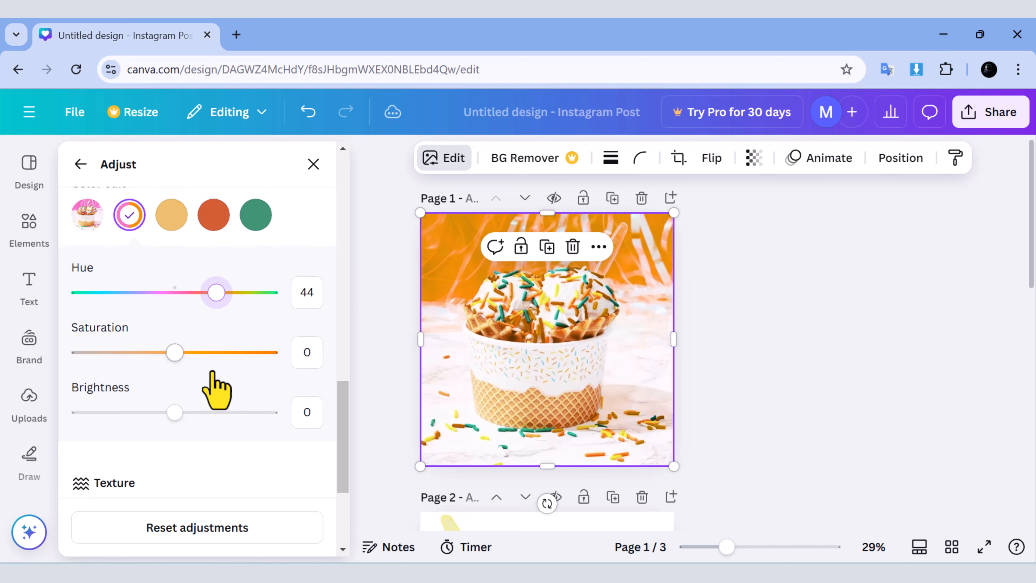
pyautogui.click(179, 220)
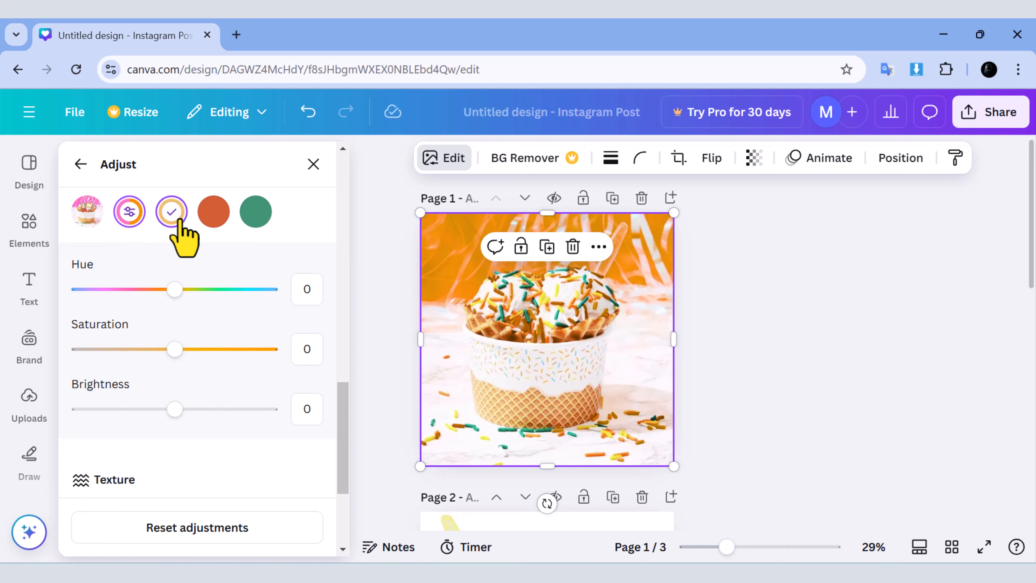
pyautogui.click(310, 112)
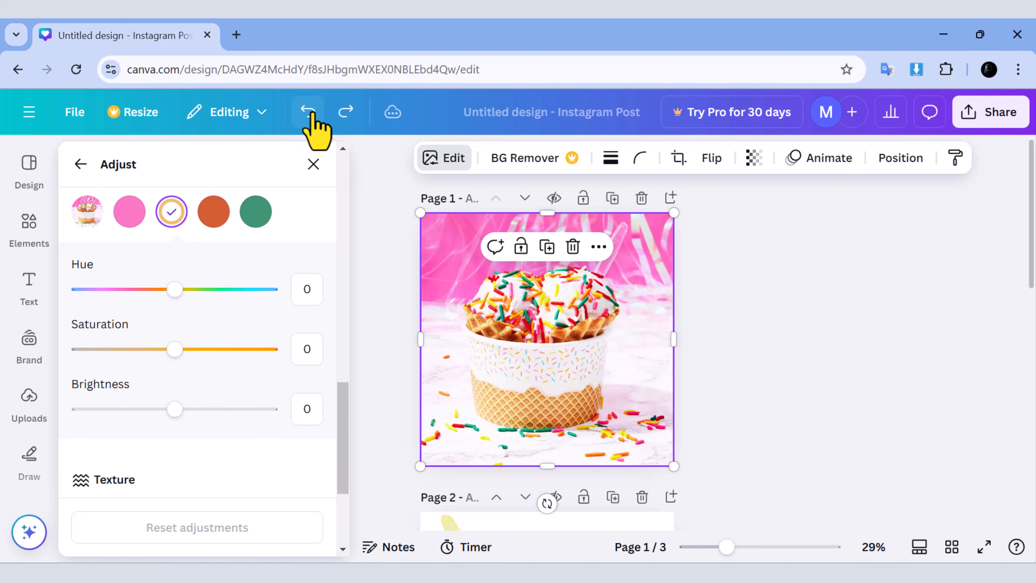
# - Set the saturation of the photo's green color to -81 with Color edit
pyautogui.click(254, 211)
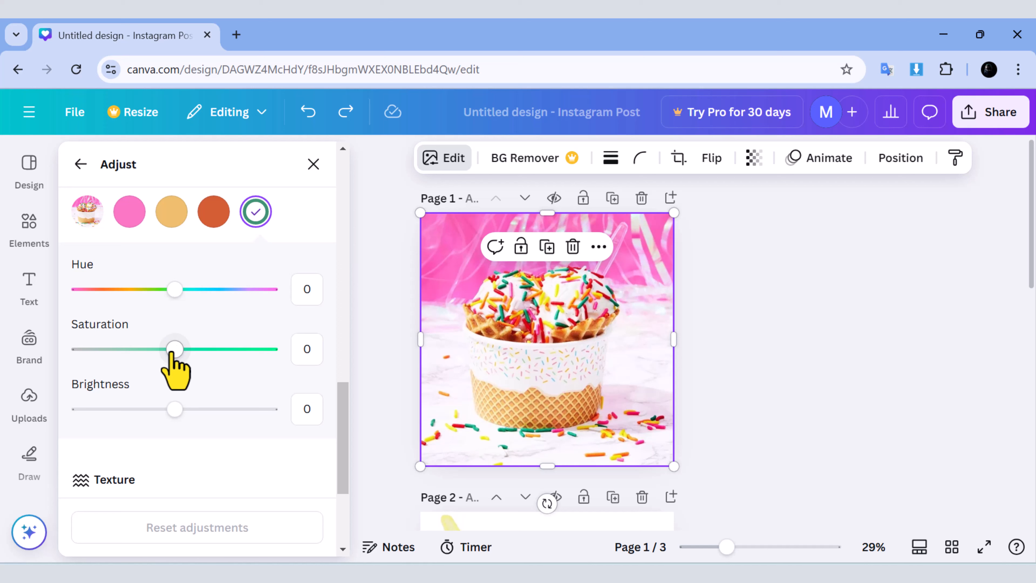
pyautogui.moveTo(149, 349); pyautogui.dragTo(96, 349)
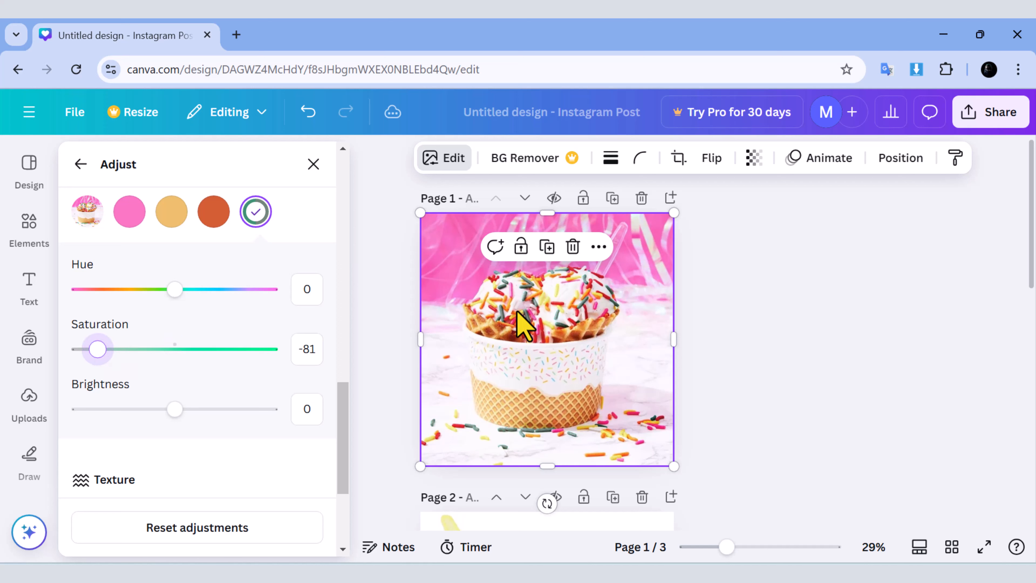
pyautogui.scroll(-5, 241, 322)
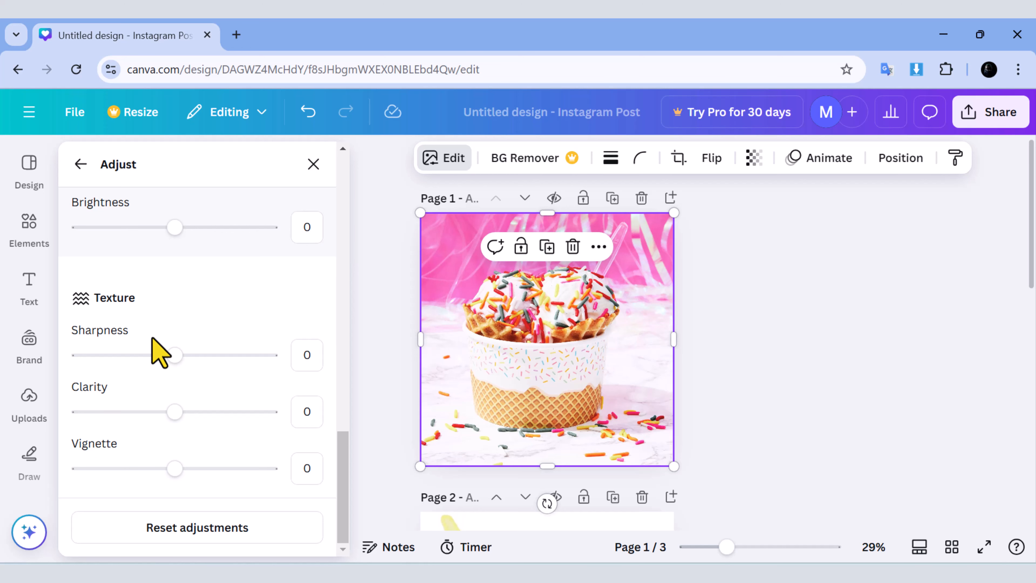
# - Leave the color adjustments, look through the full collection of photo filters, and return to the image editing options
pyautogui.scroll(15, 160, 352)
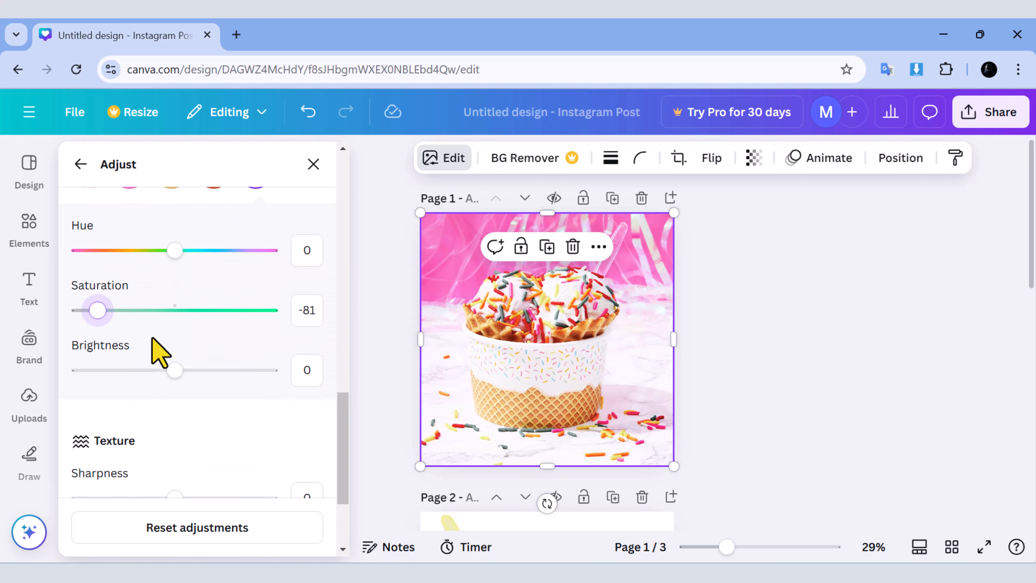
pyautogui.click(82, 165)
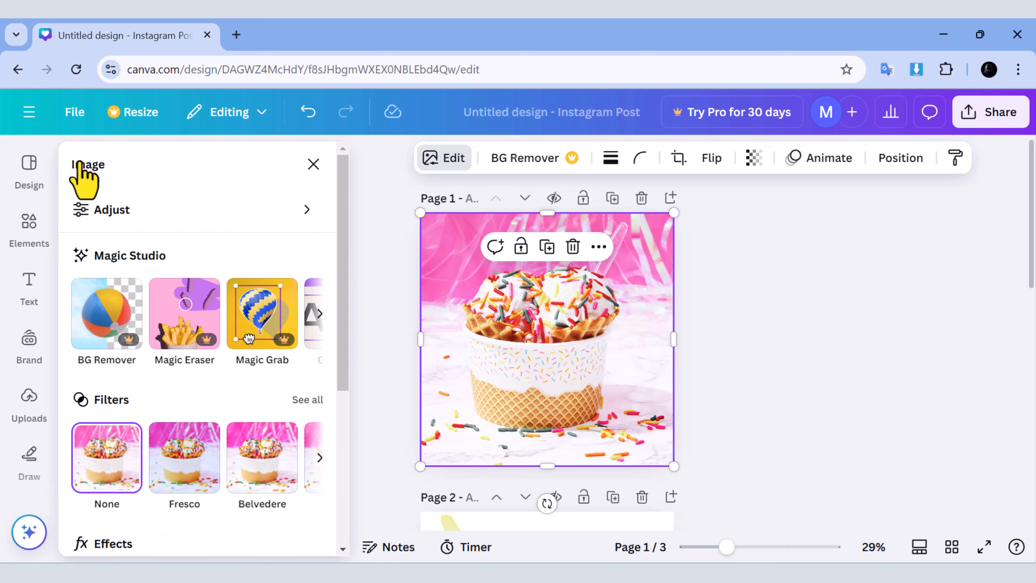
pyautogui.scroll(-1, 163, 247)
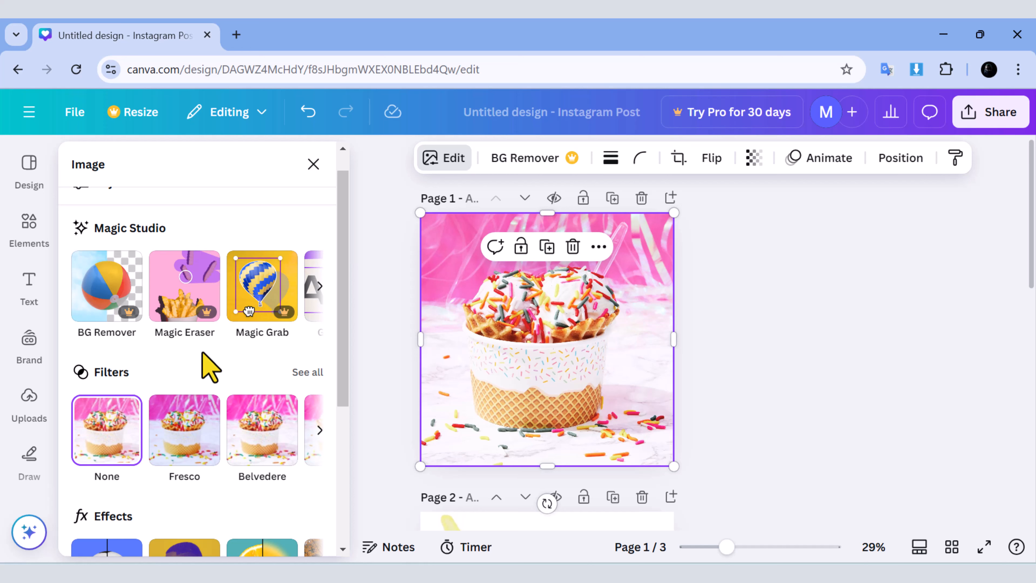
pyautogui.scroll(-4, 209, 366)
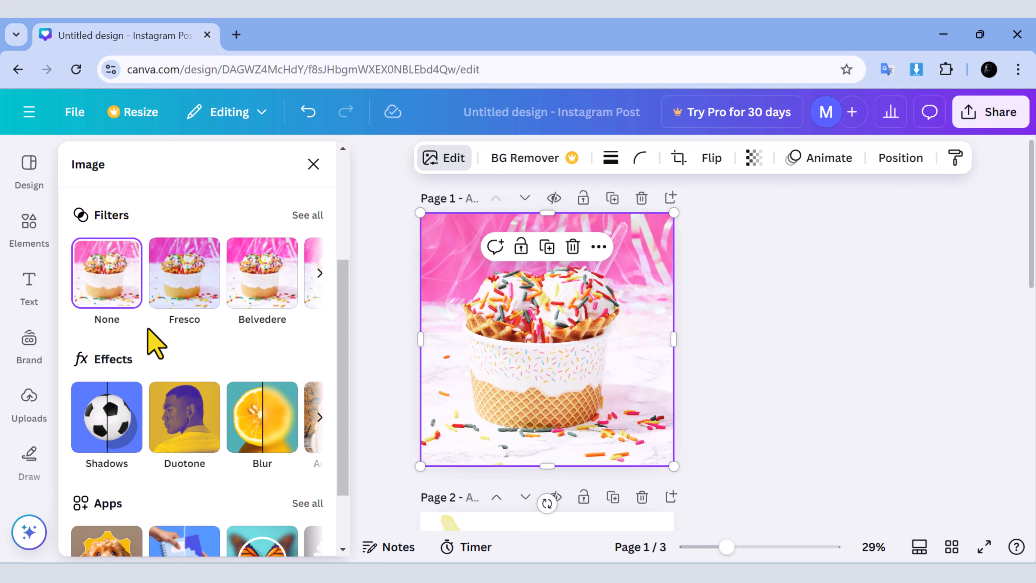
pyautogui.click(305, 215)
pyautogui.scroll(-2, 255, 308)
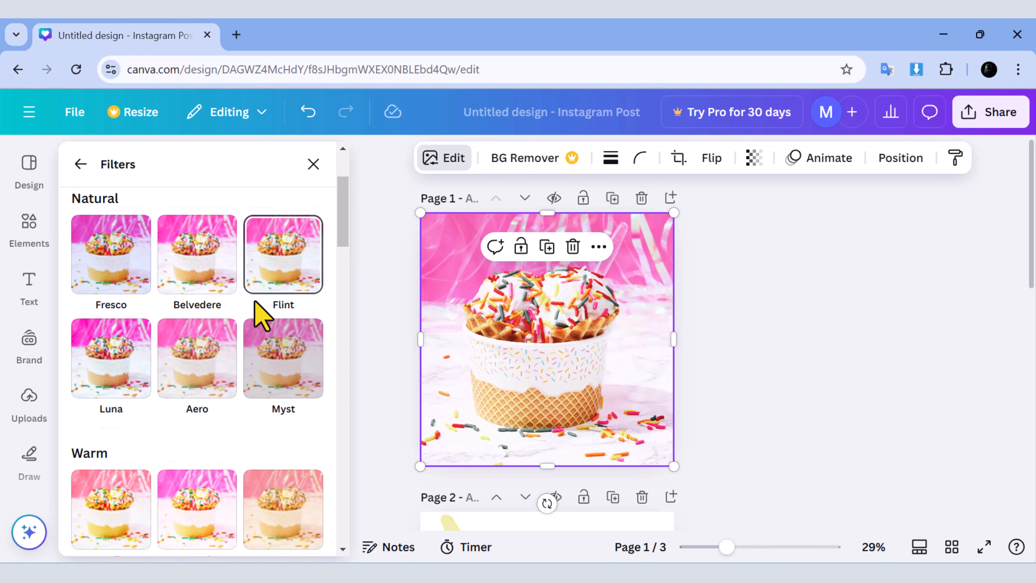
pyautogui.scroll(-10, 259, 312)
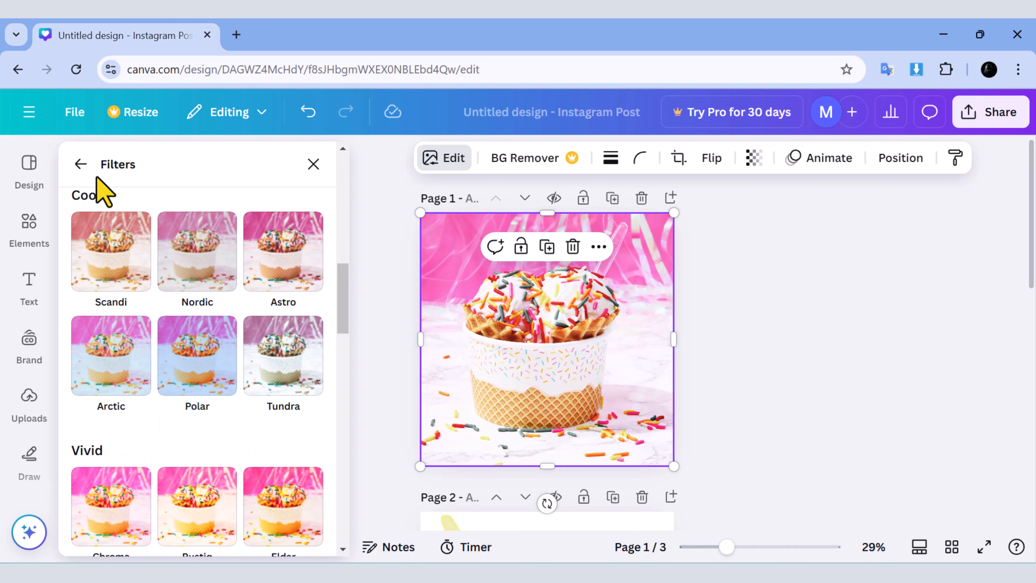
pyautogui.click(81, 164)
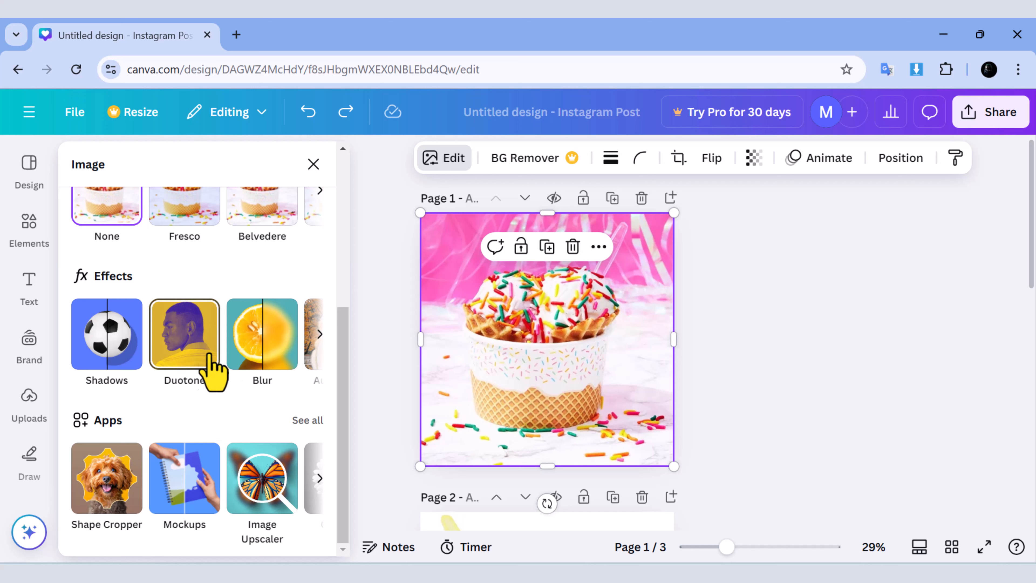
# - Look through the available image effects and apply a Page lift shadow to the ice cream cutout on page 2
pyautogui.click(319, 334)
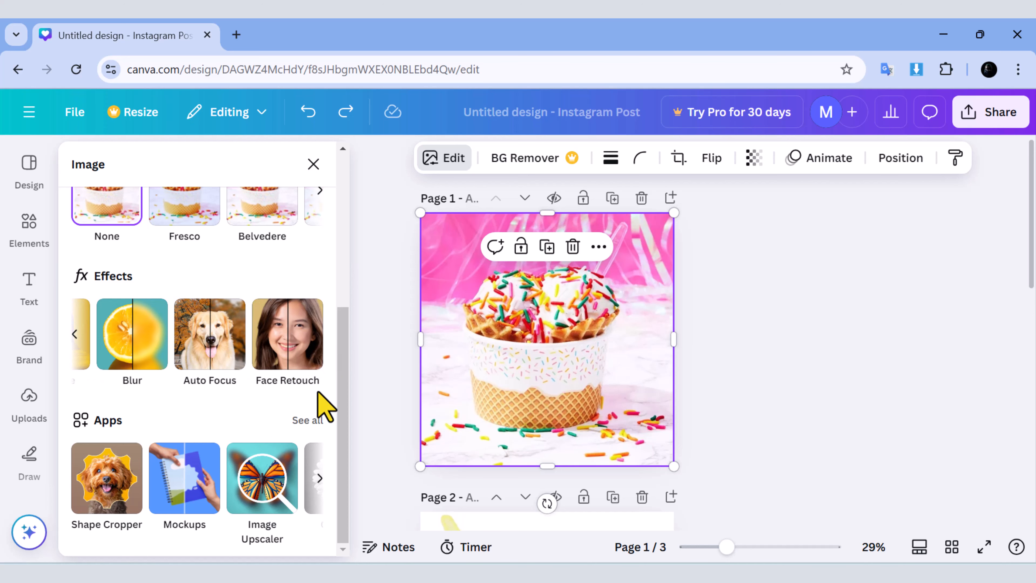
pyautogui.click(75, 334)
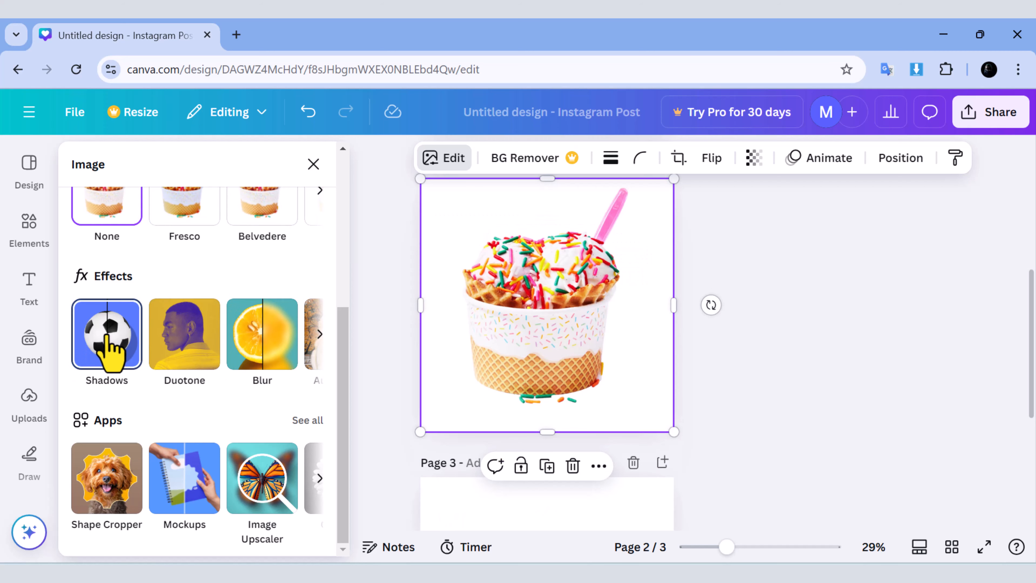
pyautogui.click(110, 350)
pyautogui.scroll(-1, 231, 296)
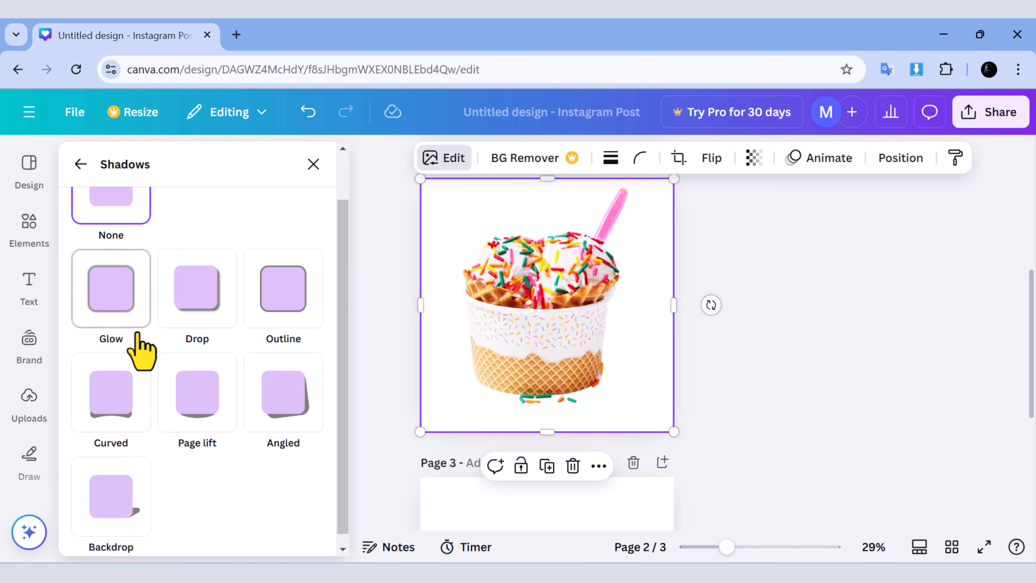
pyautogui.scroll(-1, 118, 292)
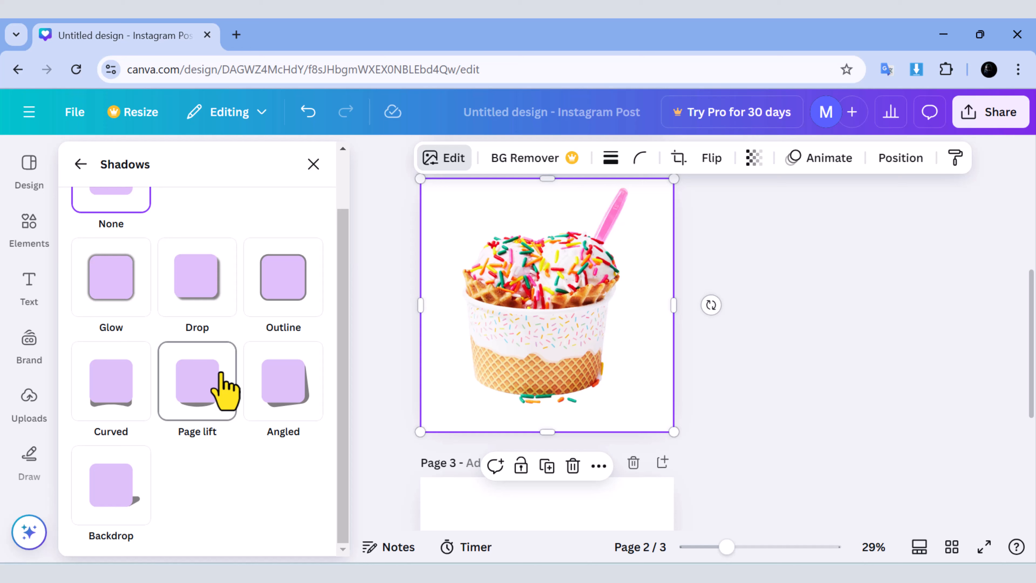
pyautogui.click(207, 395)
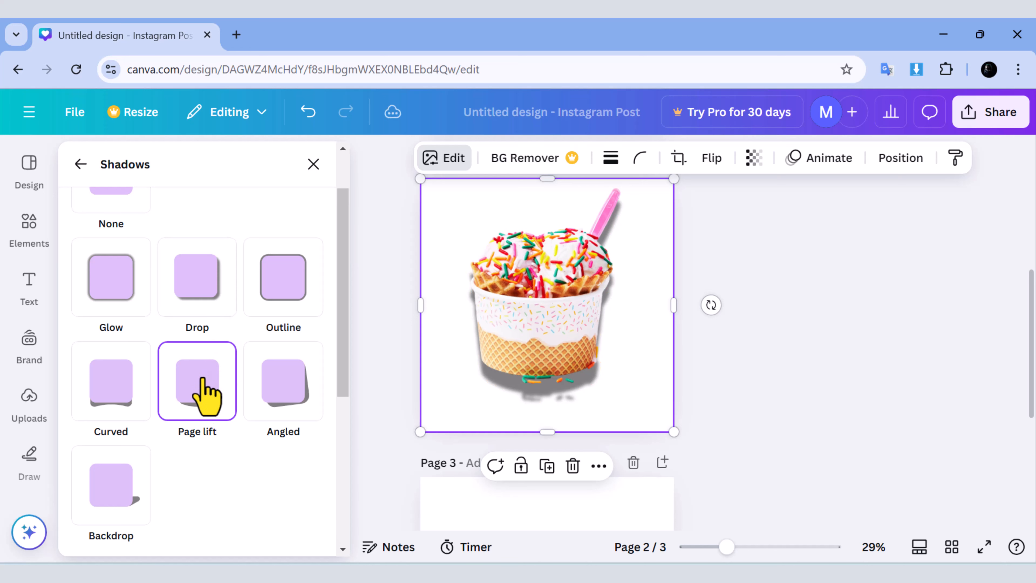
# - Set the Page lift shadow's blur amount to 32, distance to 6 and curve to 28
pyautogui.scroll(-3, 277, 416)
pyautogui.scroll(1, 278, 416)
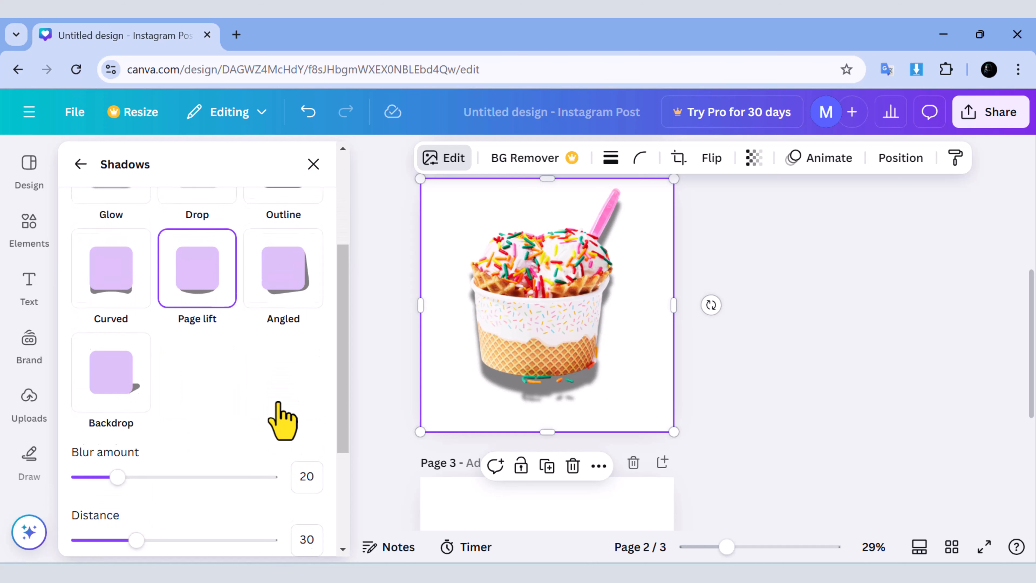
pyautogui.scroll(-3, 233, 370)
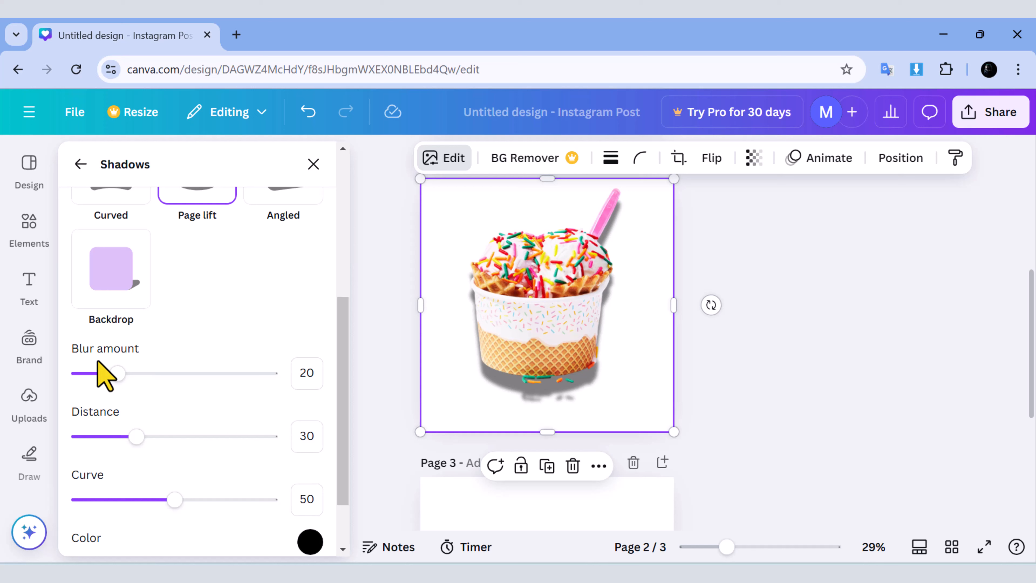
pyautogui.scroll(-2, 104, 373)
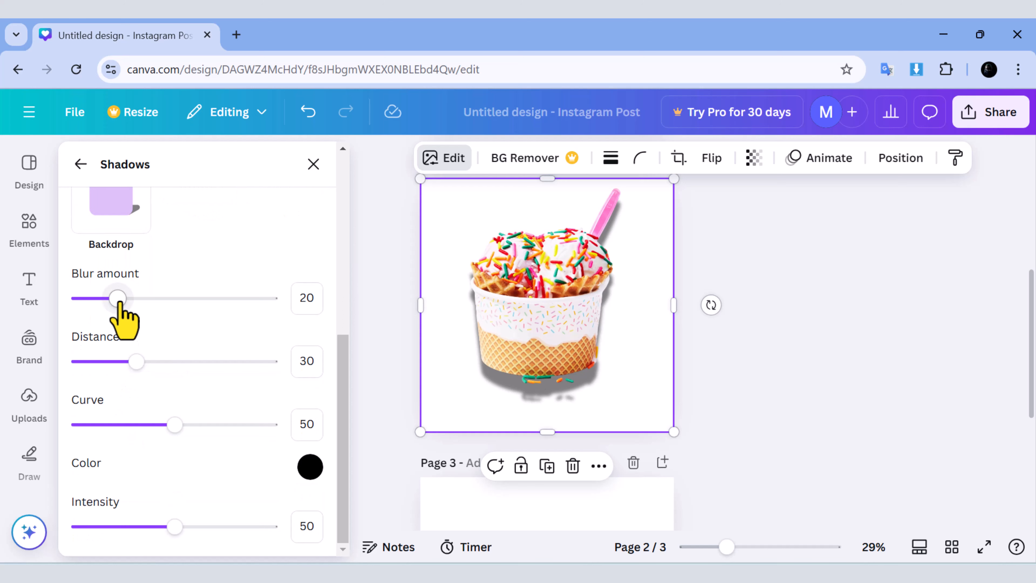
pyautogui.click(140, 298)
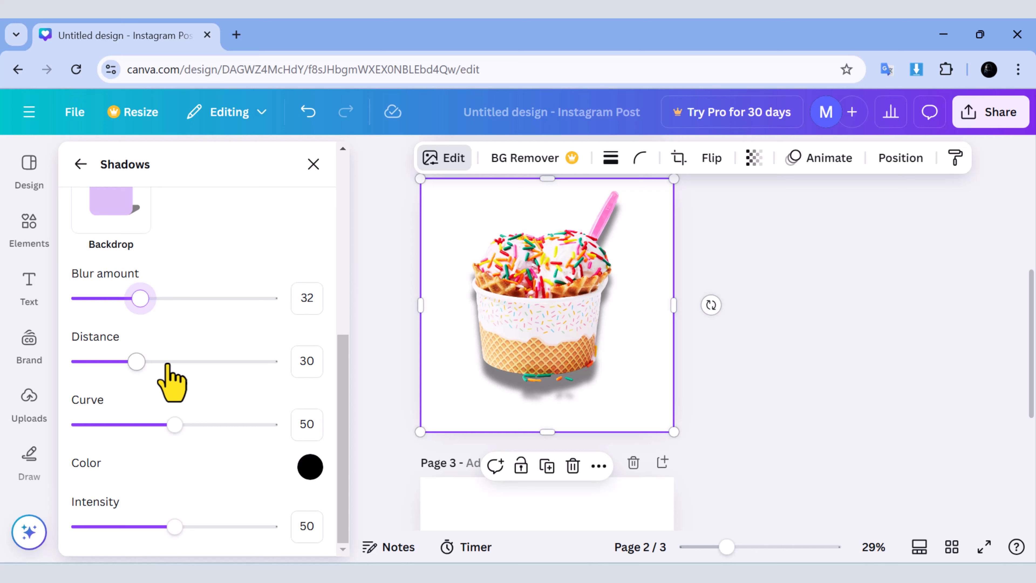
pyautogui.moveTo(168, 361); pyautogui.dragTo(91, 361)
pyautogui.scroll(1, 132, 467)
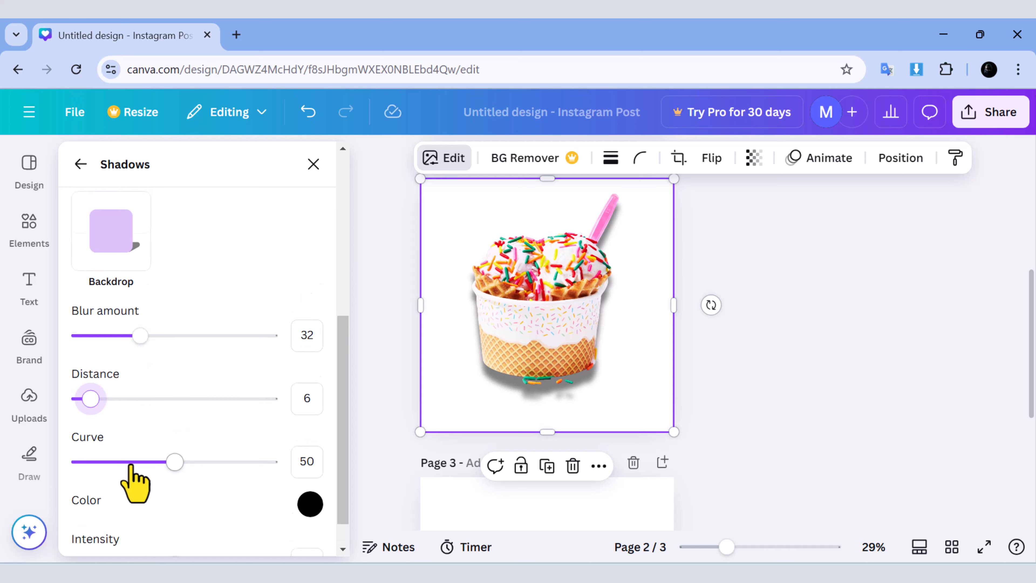
pyautogui.click(132, 462)
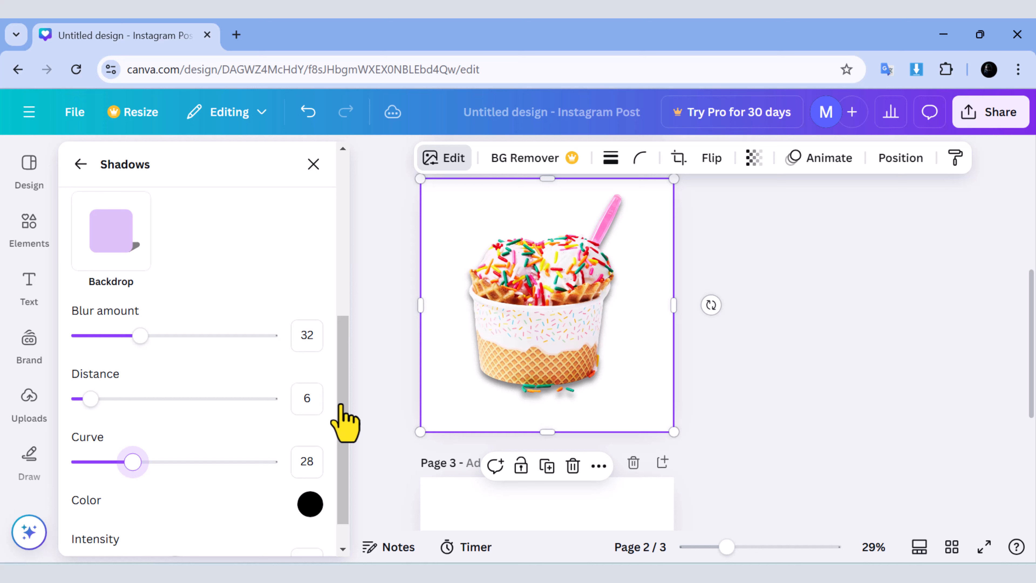
# - Change the shadow color to gray #7C7B7B and set its intensity to 42
pyautogui.scroll(-1, 344, 422)
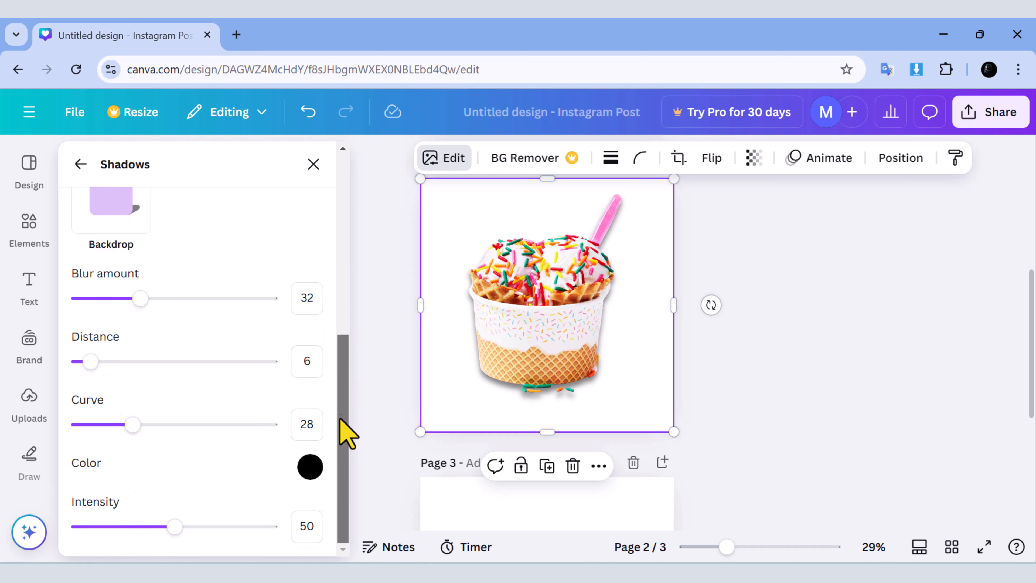
pyautogui.click(303, 469)
pyautogui.moveTo(328, 363); pyautogui.dragTo(318, 332)
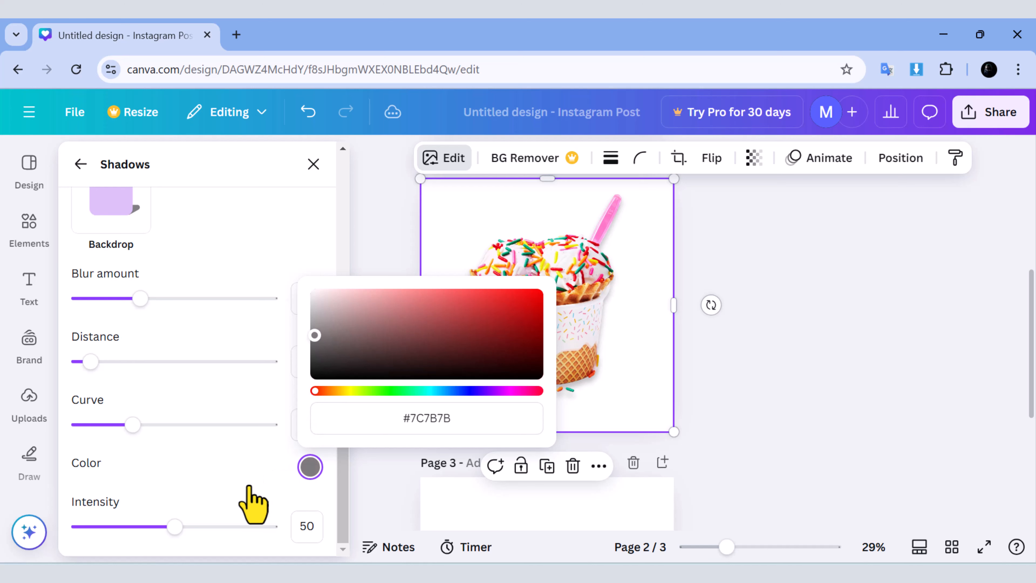
pyautogui.press('Escape')
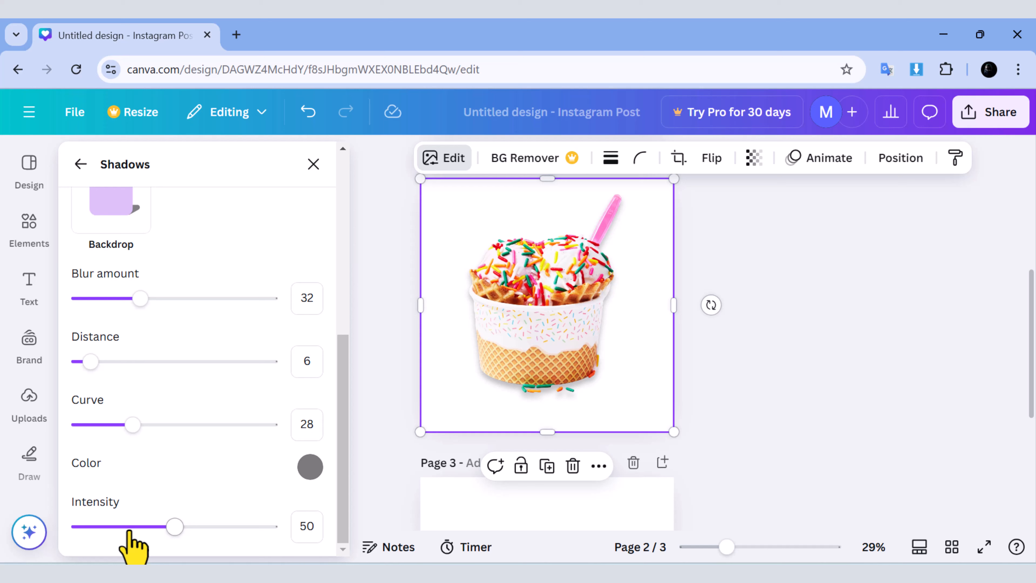
pyautogui.click(159, 527)
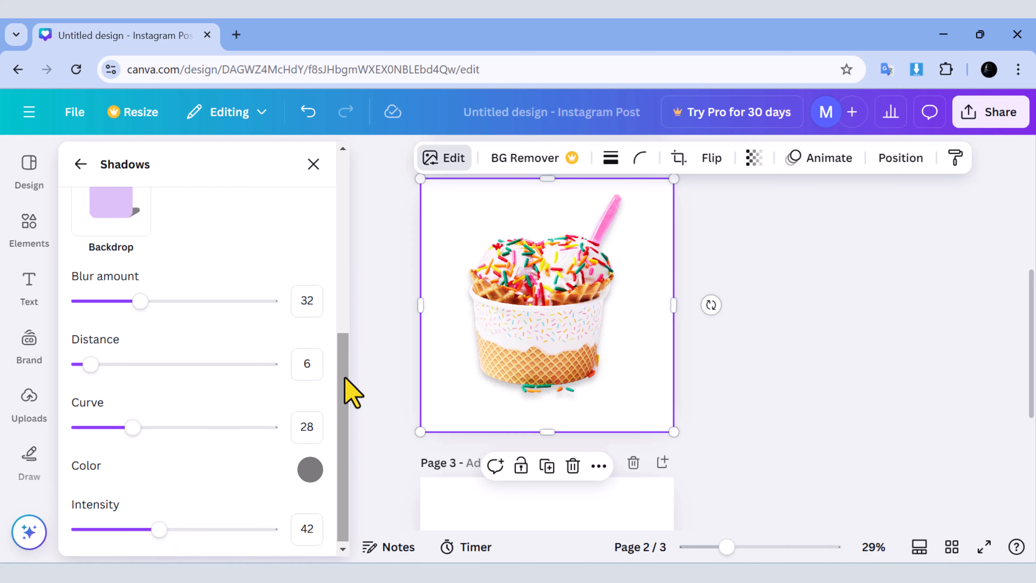
# - Review the shadow styles and the Page lift settings, and return to the image editing options
pyautogui.moveTo(345, 379); pyautogui.dragTo(338, 225)
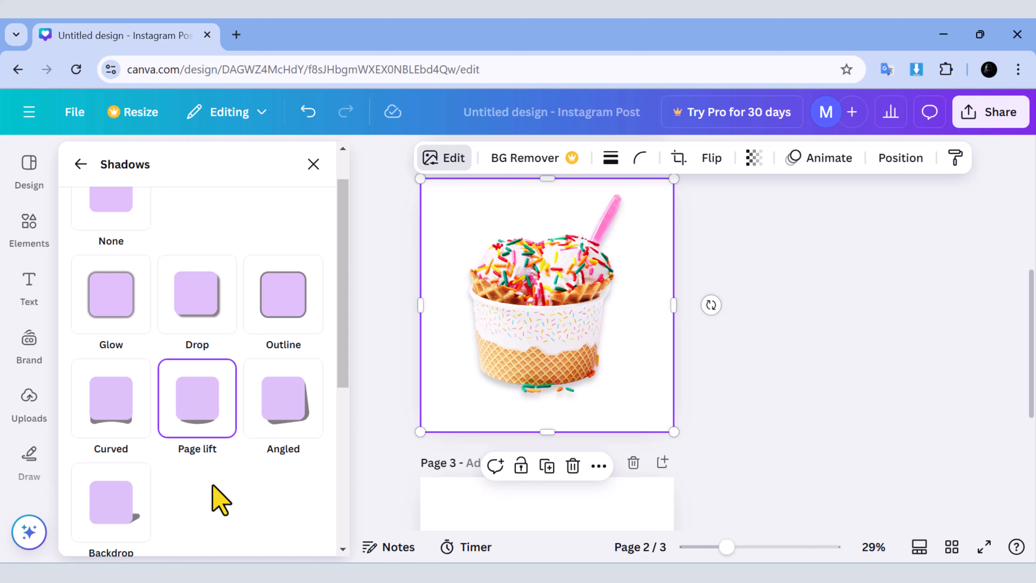
pyautogui.scroll(-4, 221, 500)
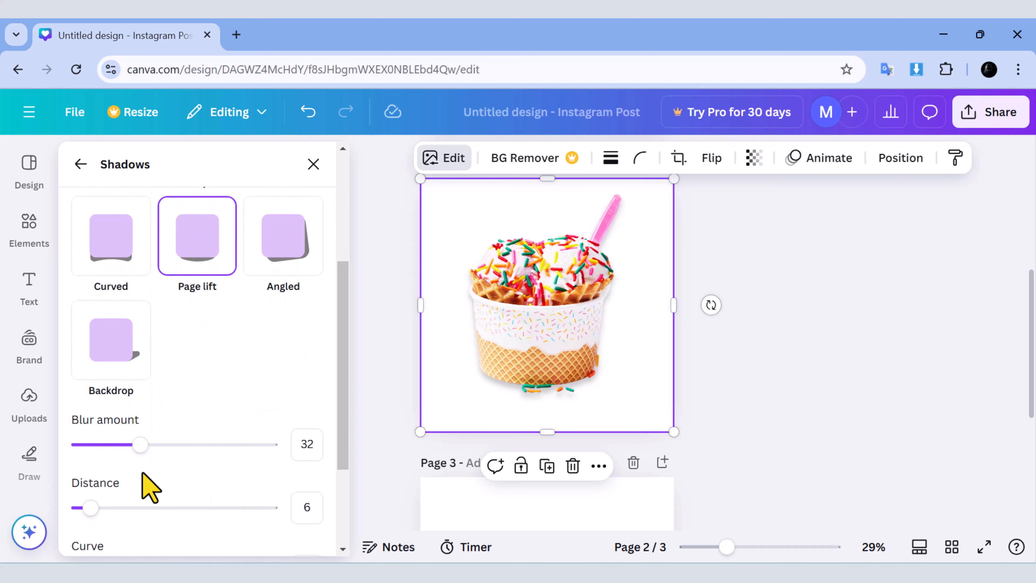
pyautogui.scroll(-4, 216, 480)
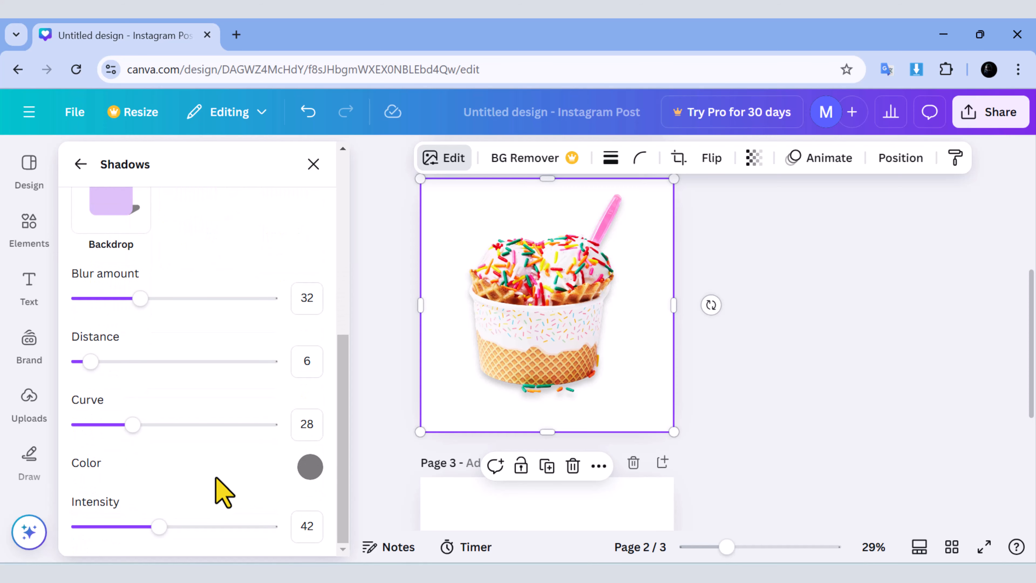
pyautogui.scroll(8, 221, 492)
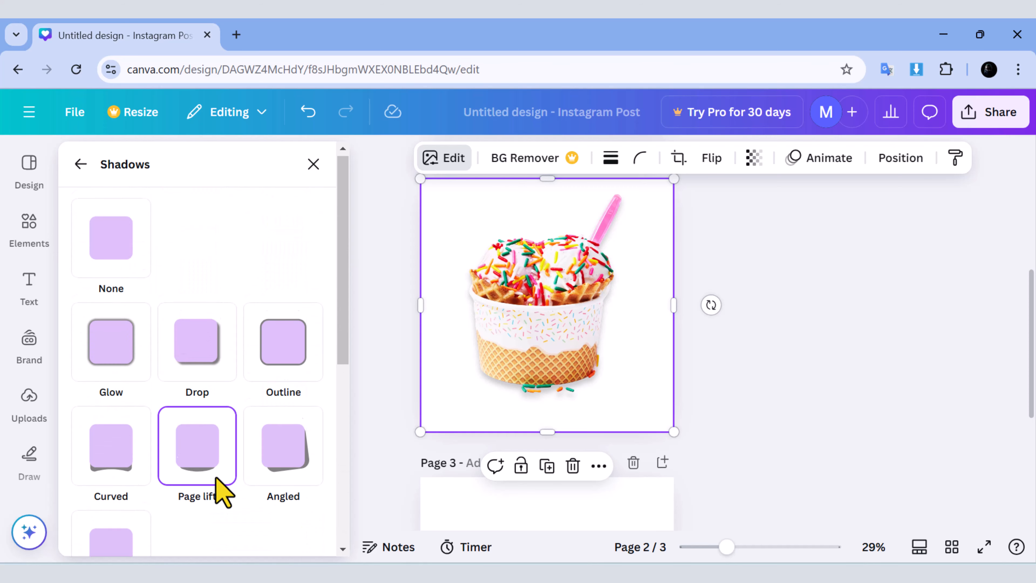
pyautogui.click(81, 168)
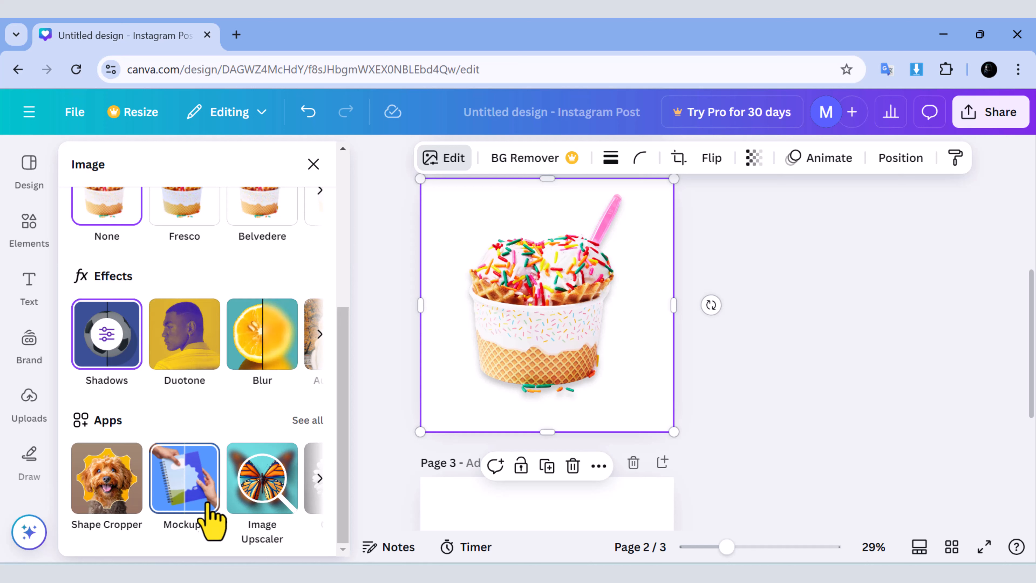
# - Browse the image editing apps and open Liquify for the ice cream cutout on page 2
pyautogui.click(319, 478)
pyautogui.click(319, 478)
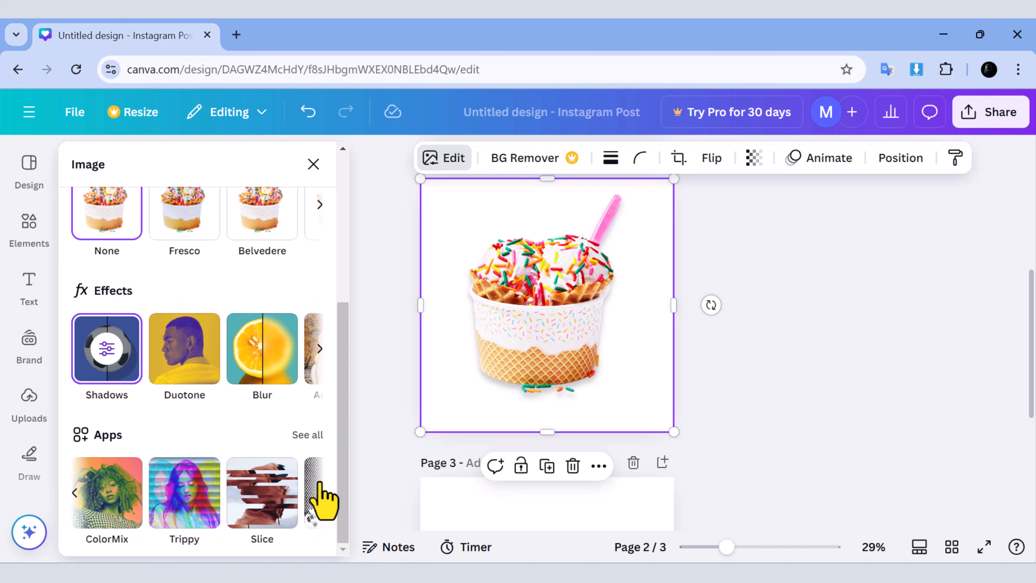
pyautogui.click(75, 493)
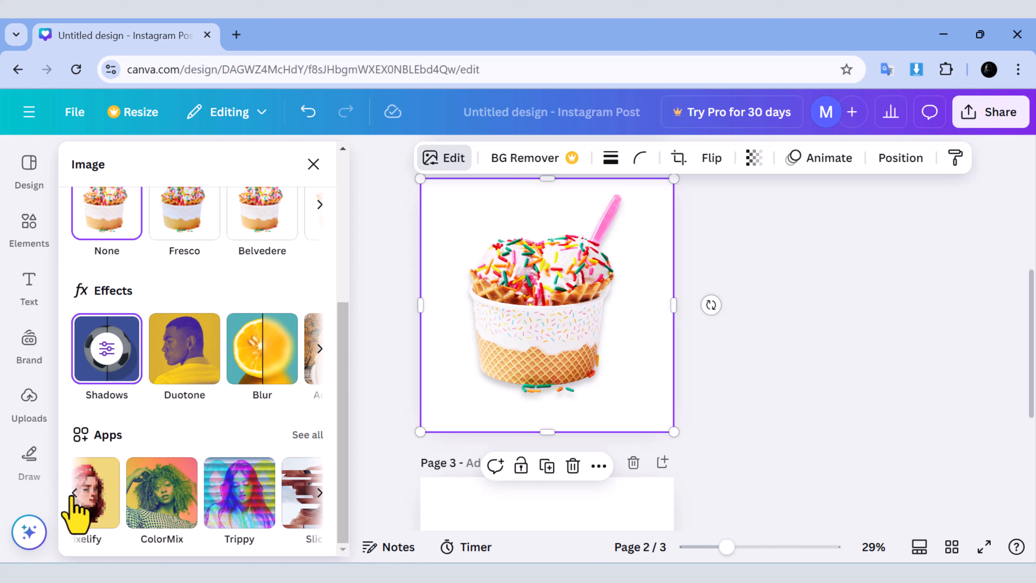
pyautogui.click(74, 493)
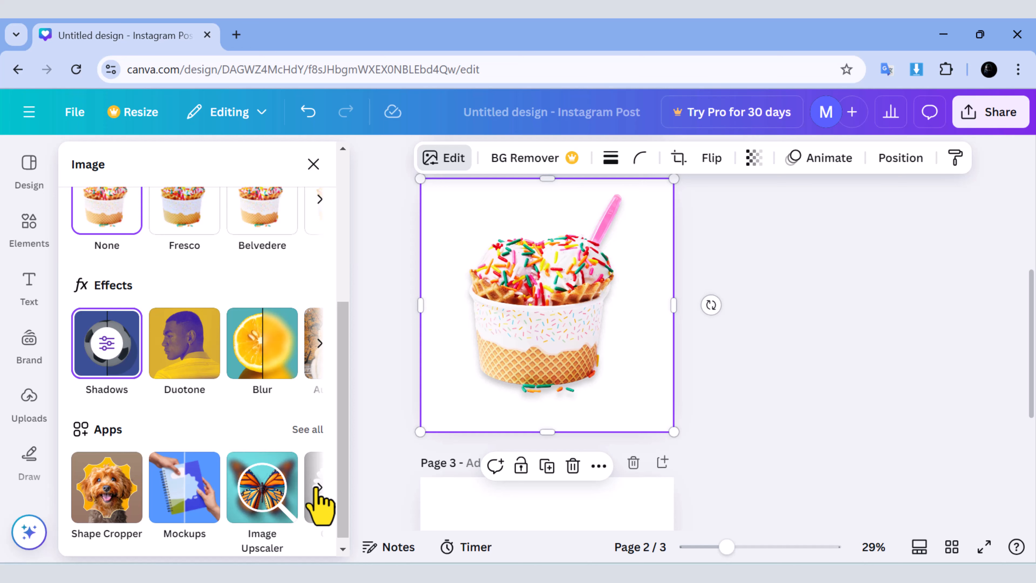
pyautogui.click(320, 487)
pyautogui.click(319, 487)
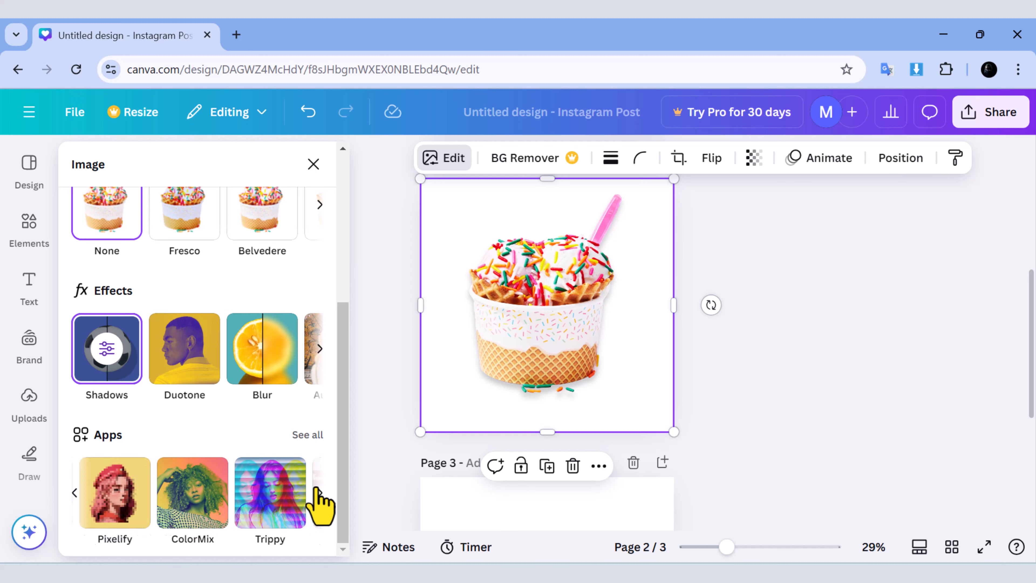
pyautogui.click(320, 488)
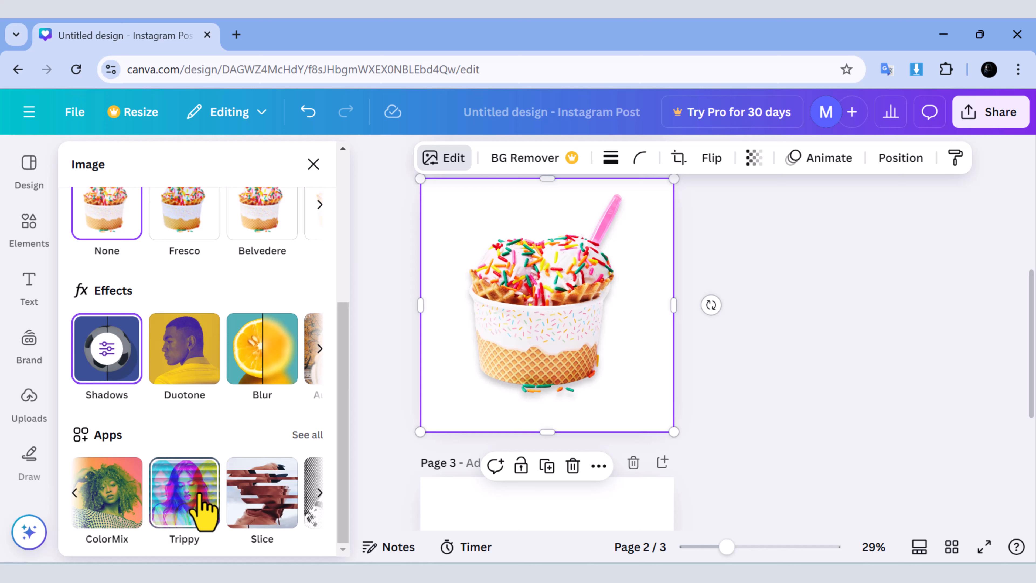
pyautogui.click(320, 493)
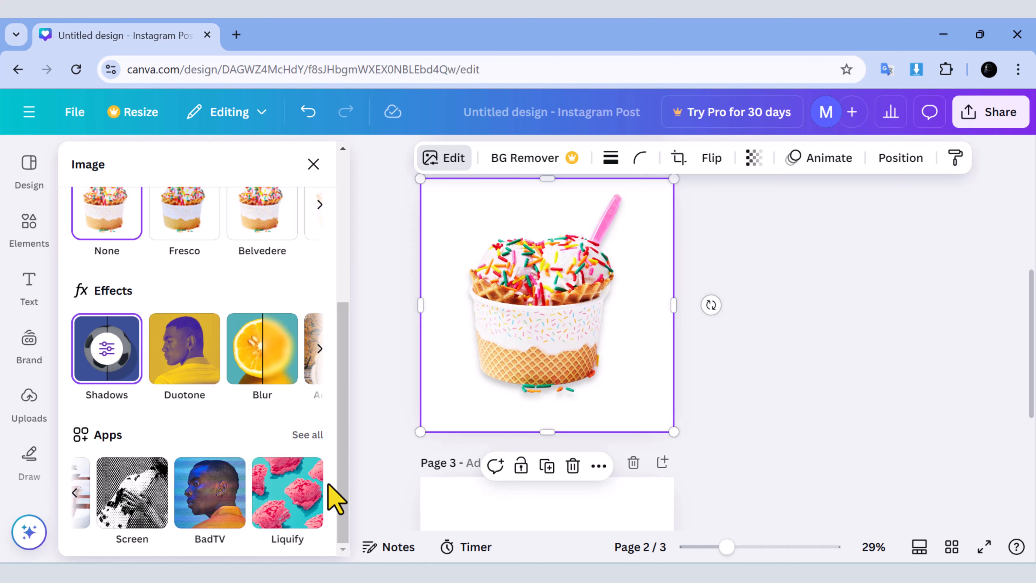
pyautogui.scroll(5, 330, 469)
pyautogui.scroll(-5, 329, 453)
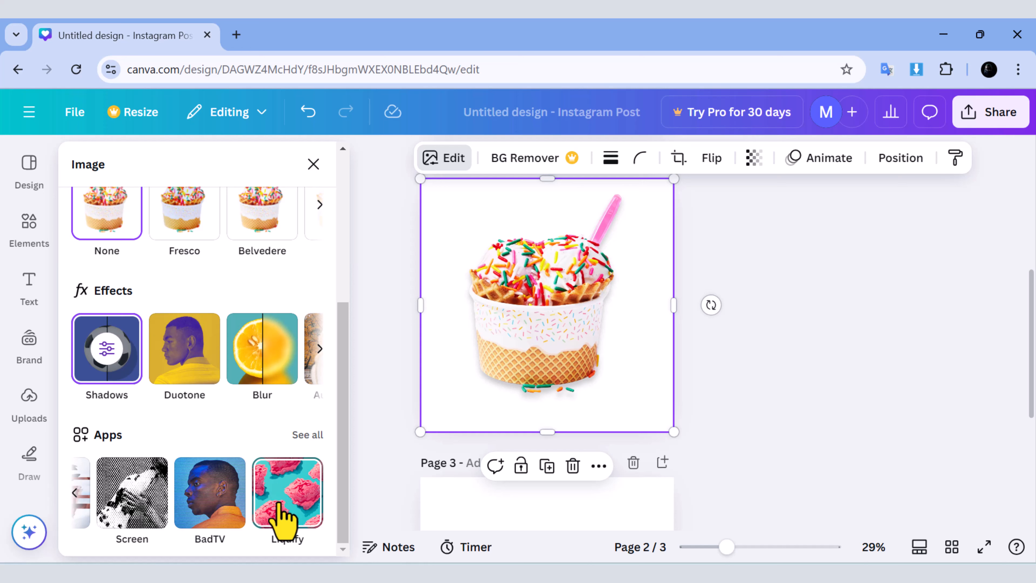
pyautogui.click(287, 525)
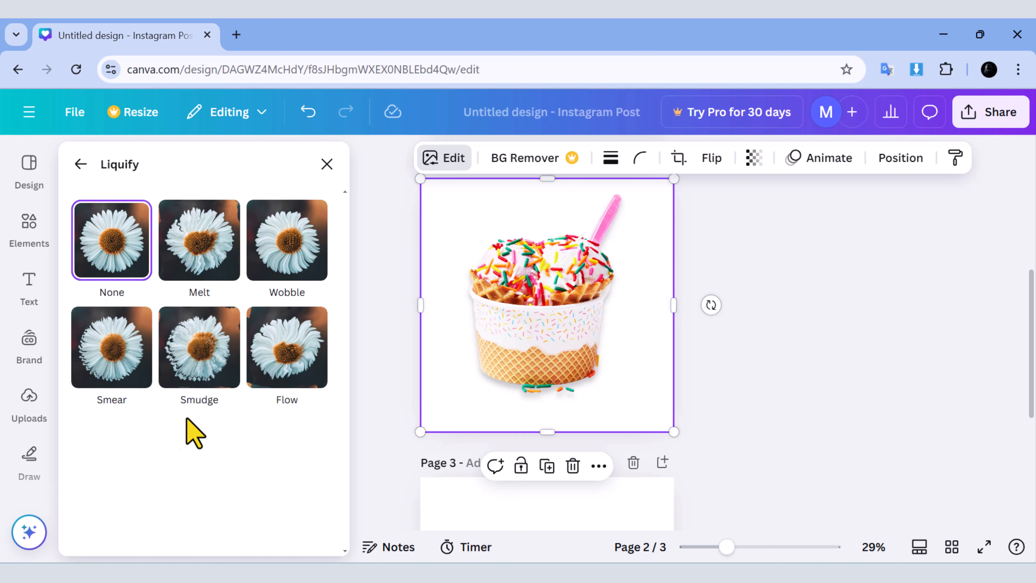
# - Apply the Melt style to the ice cream cutout on page 2, reduce the melt amount and set the melt scale to 0.6
pyautogui.click(216, 261)
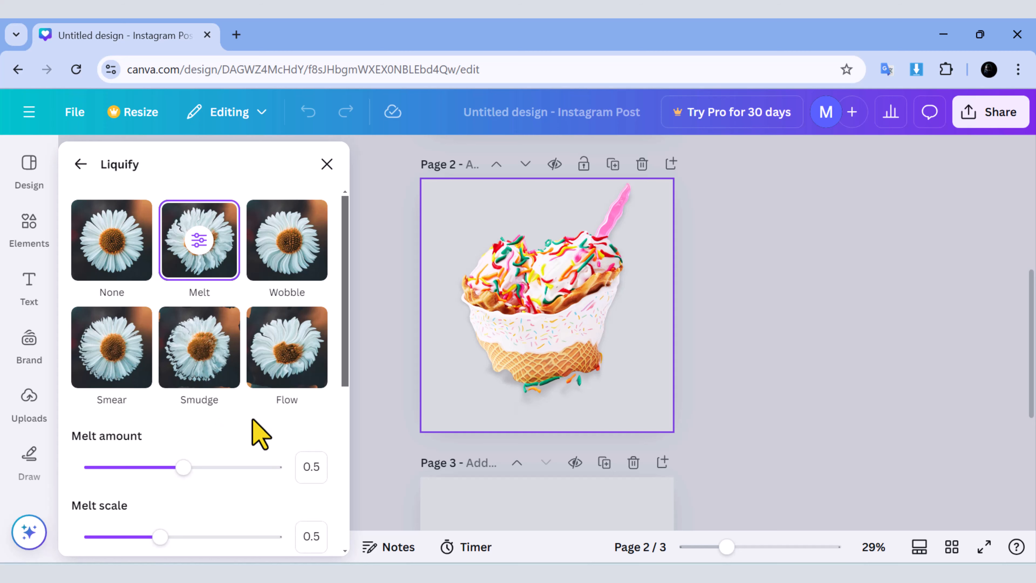
pyautogui.scroll(-3, 259, 433)
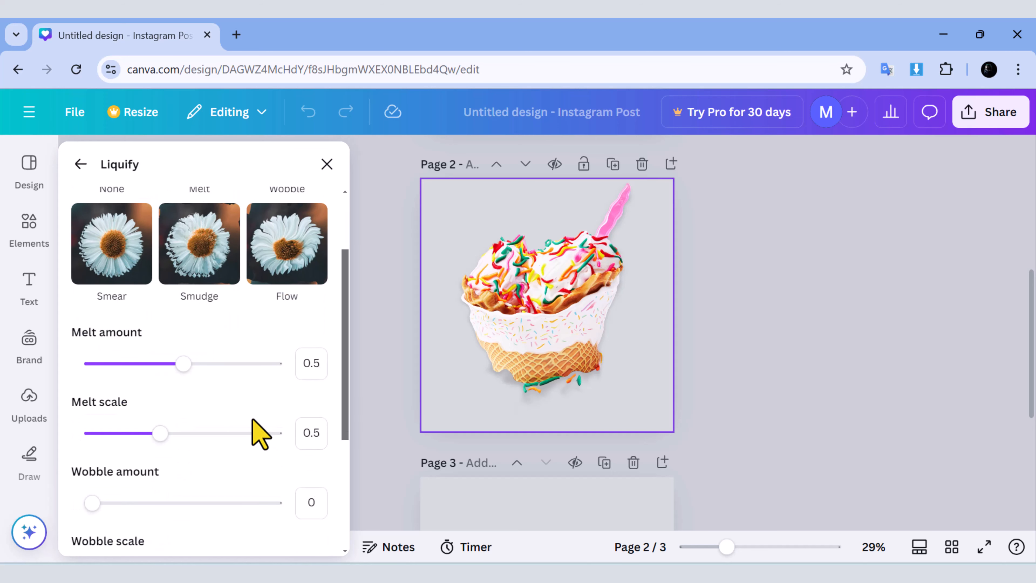
pyautogui.scroll(-1, 259, 433)
pyautogui.moveTo(180, 327)
pyautogui.mouseDown()
pyautogui.moveTo(134, 329)
pyautogui.moveTo(155, 329)
pyautogui.mouseUp()
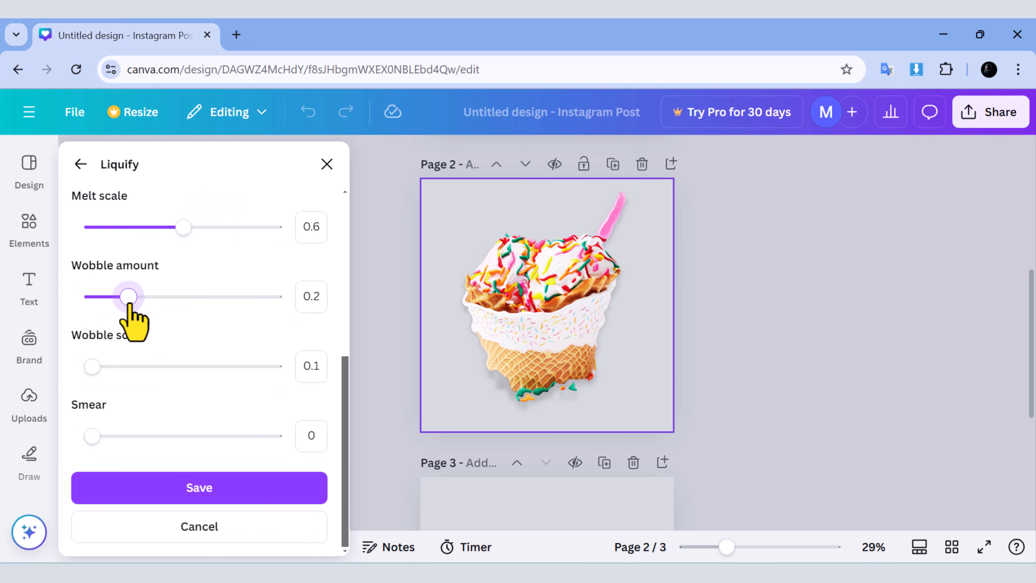
# - Set the Liquify wobble amount to 0.17 and wobble scale to 0.49, and save the effect on the cutout
pyautogui.moveTo(130, 304)
pyautogui.mouseDown()
pyautogui.moveTo(210, 304)
pyautogui.moveTo(122, 312)
pyautogui.mouseUp()
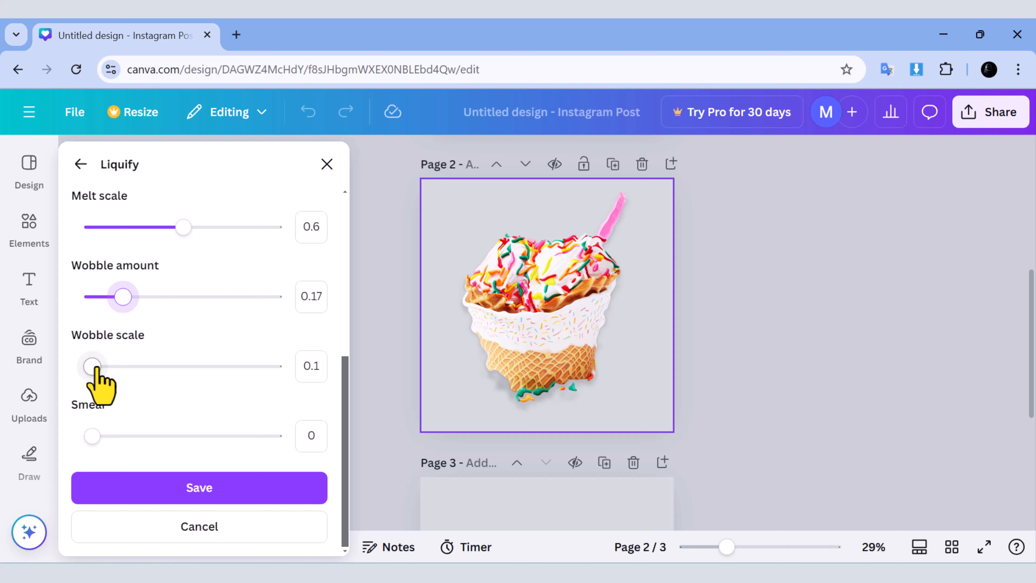
pyautogui.moveTo(93, 366); pyautogui.dragTo(171, 366)
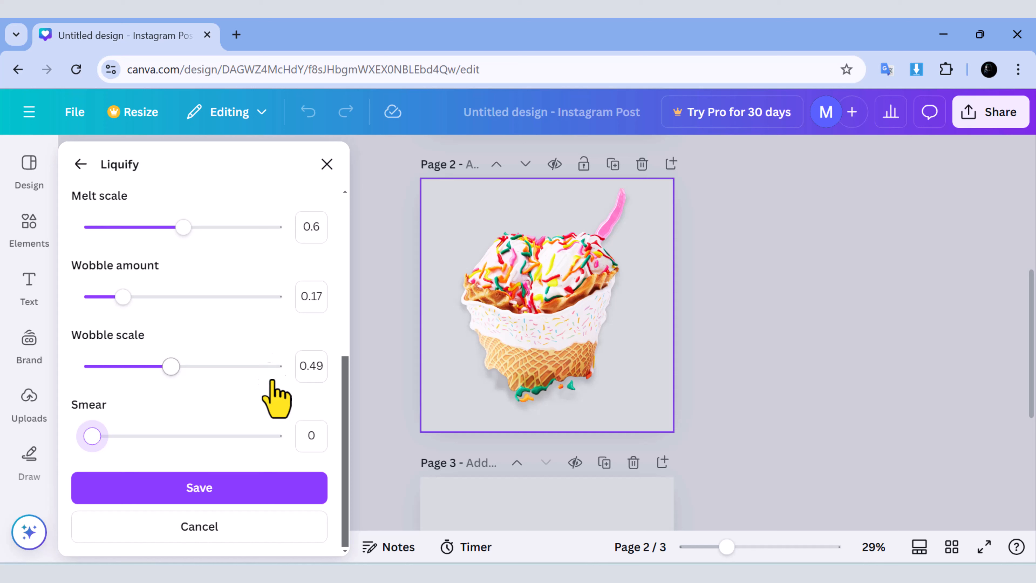
pyautogui.click(196, 490)
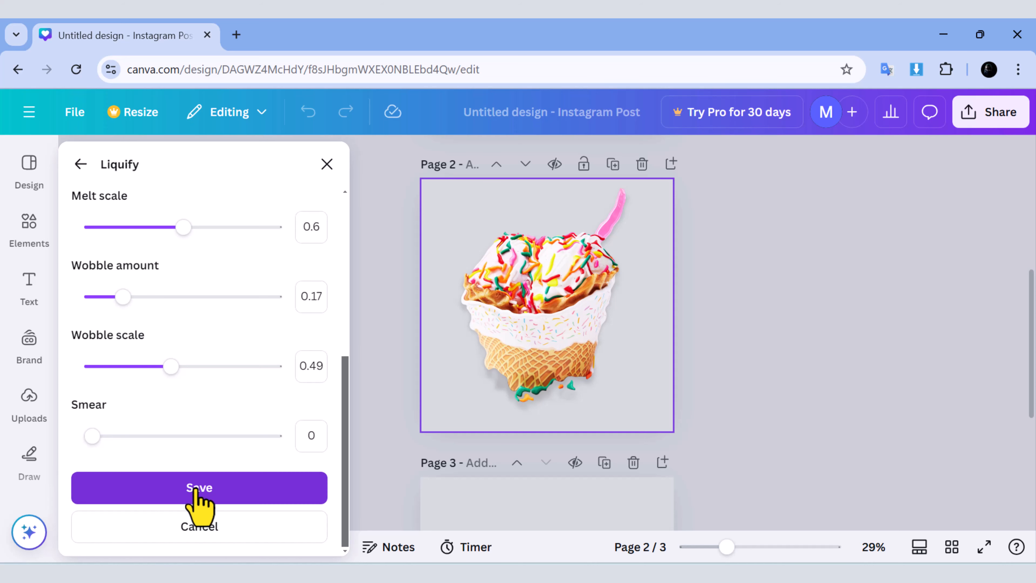